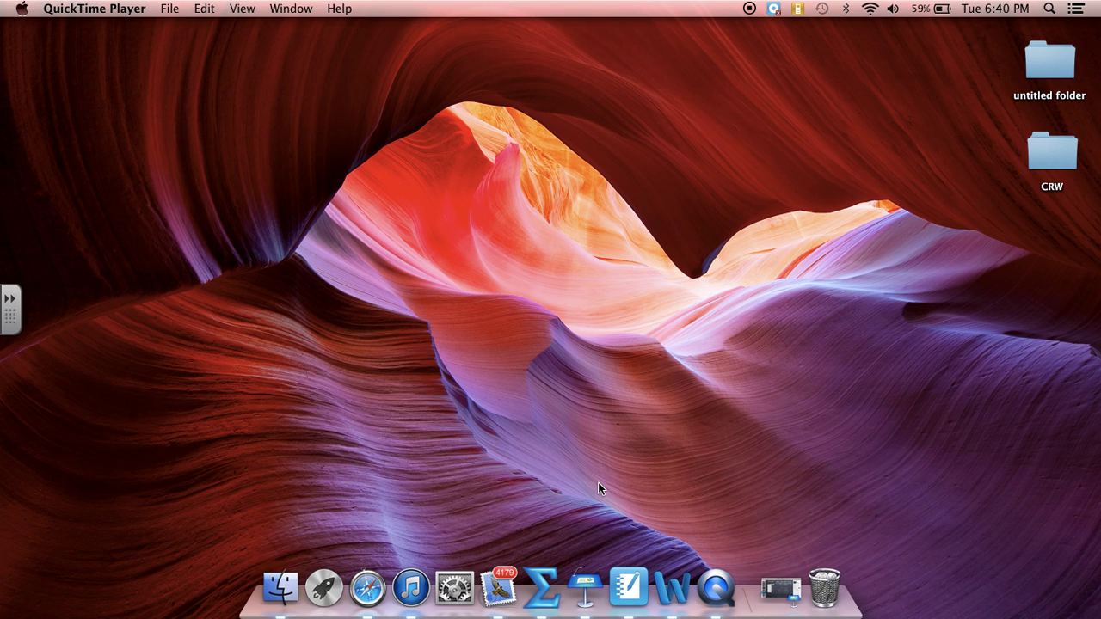
Step: Open Launchpad, look inside the Other folder, then close it to return to all apps
{"action": "left_click", "coordinate": [329, 584]}
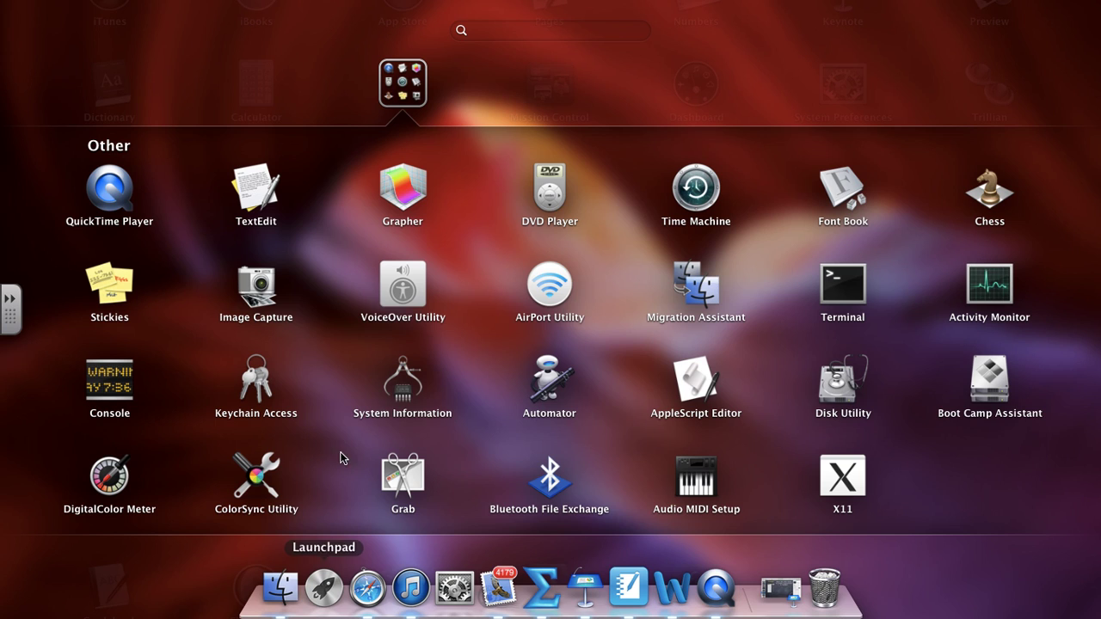
{"action": "left_click", "coordinate": [394, 95]}
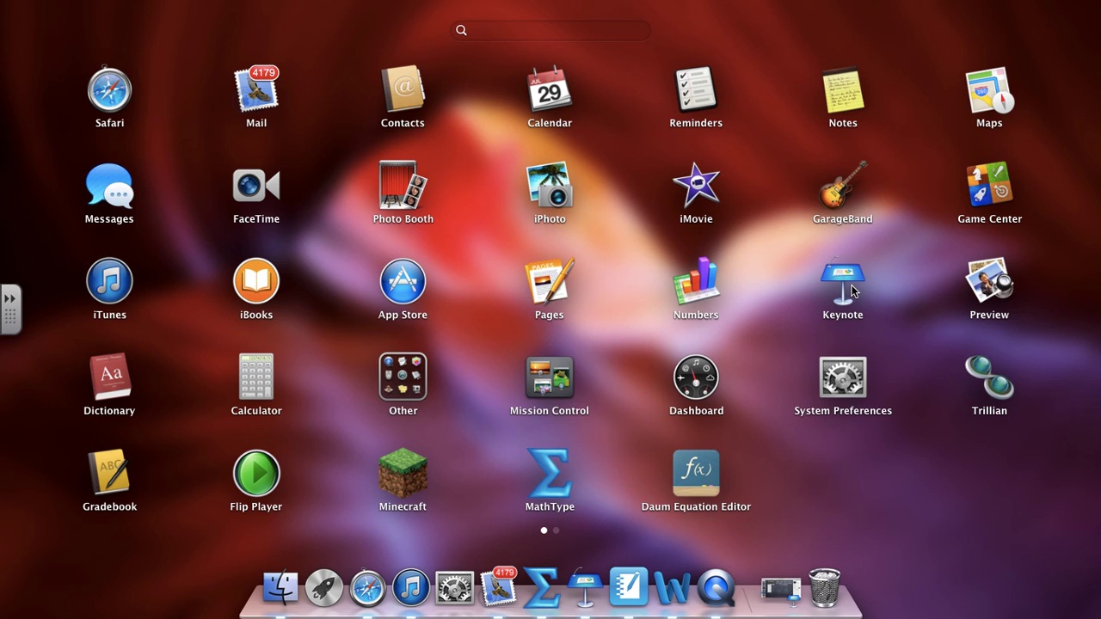
Step: Launch Numbers, start a new document, and browse the template chooser's categories
{"action": "left_click", "coordinate": [698, 288]}
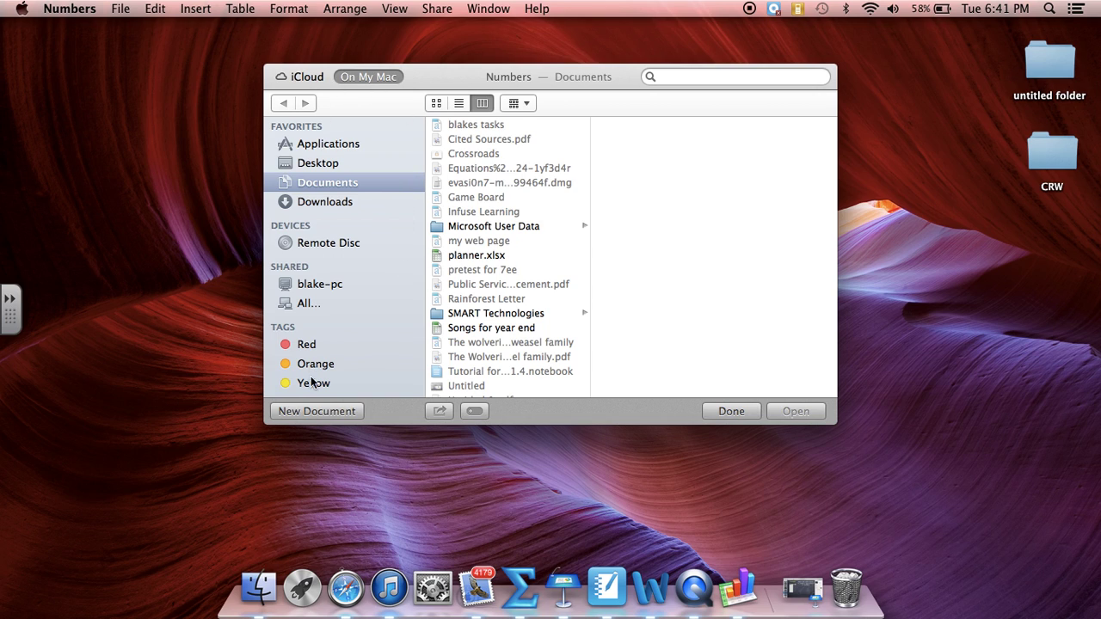
{"action": "left_click", "coordinate": [318, 411]}
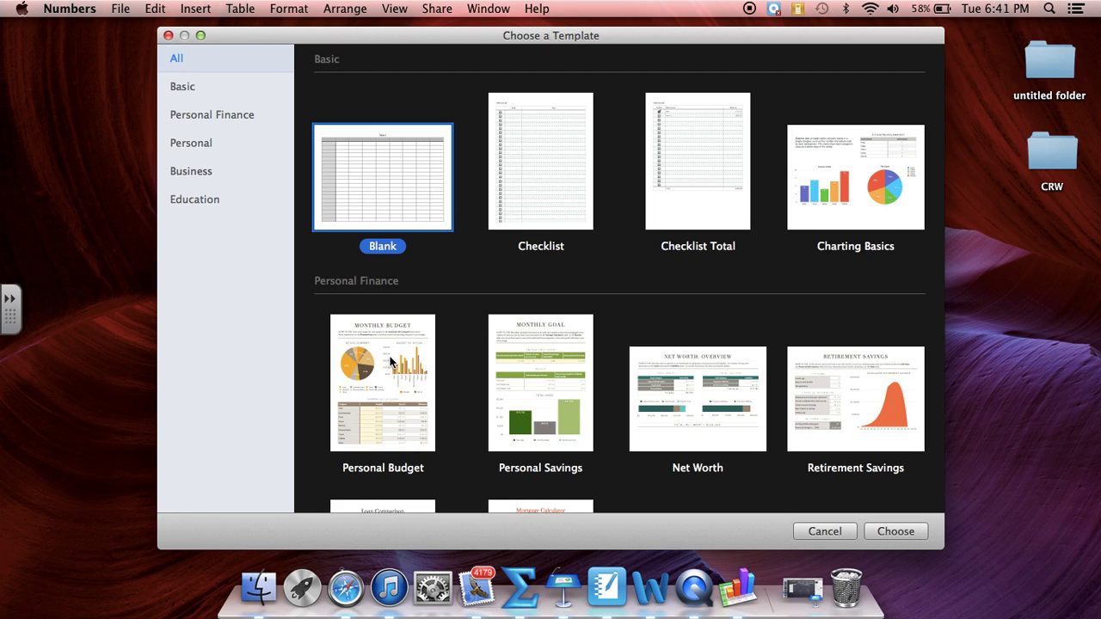
{"action": "scroll", "coordinate": [572, 386], "scroll_direction": "down", "scroll_amount": 5}
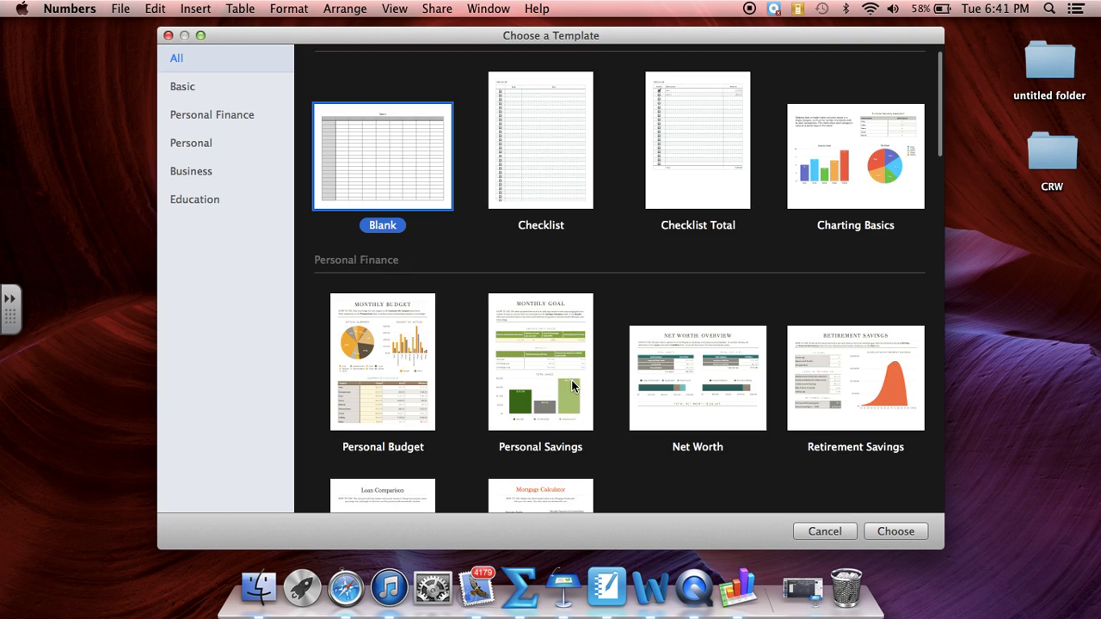
{"action": "scroll", "coordinate": [572, 386], "scroll_direction": "down", "scroll_amount": 3}
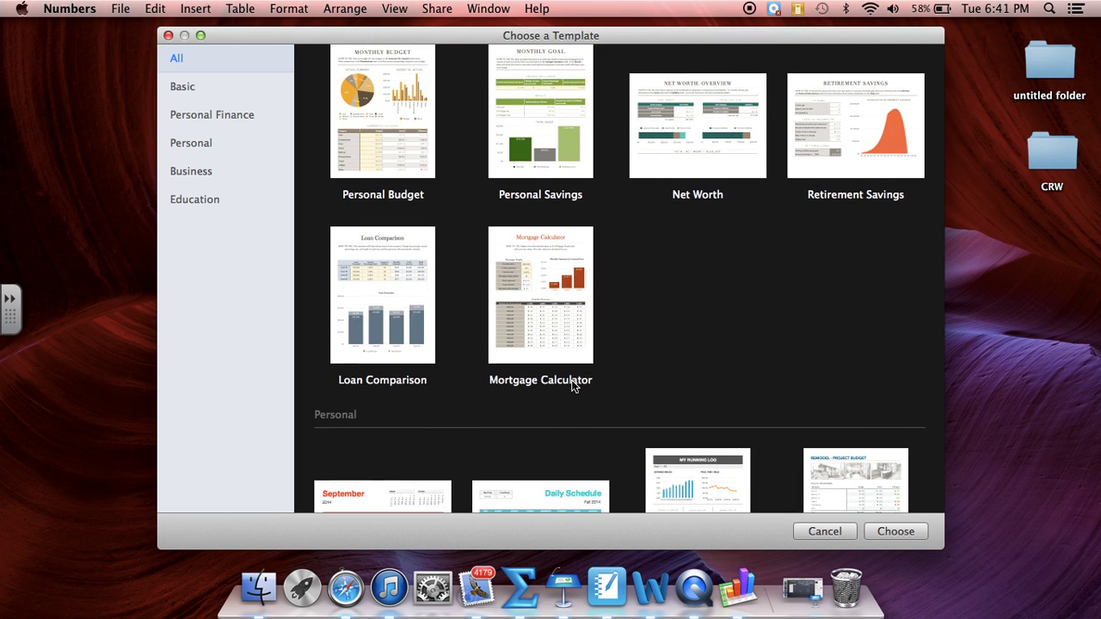
{"action": "scroll", "coordinate": [572, 386], "scroll_direction": "down", "scroll_amount": 3}
{"action": "scroll", "coordinate": [572, 386], "scroll_direction": "down", "scroll_amount": 5}
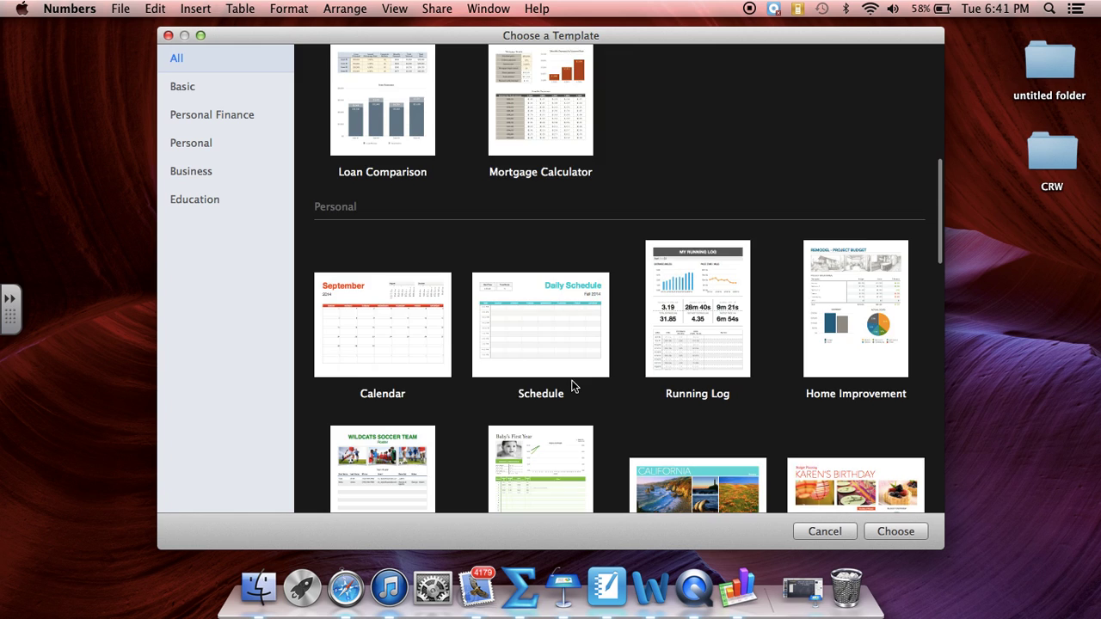
{"action": "scroll", "coordinate": [573, 386], "scroll_direction": "down", "scroll_amount": 5}
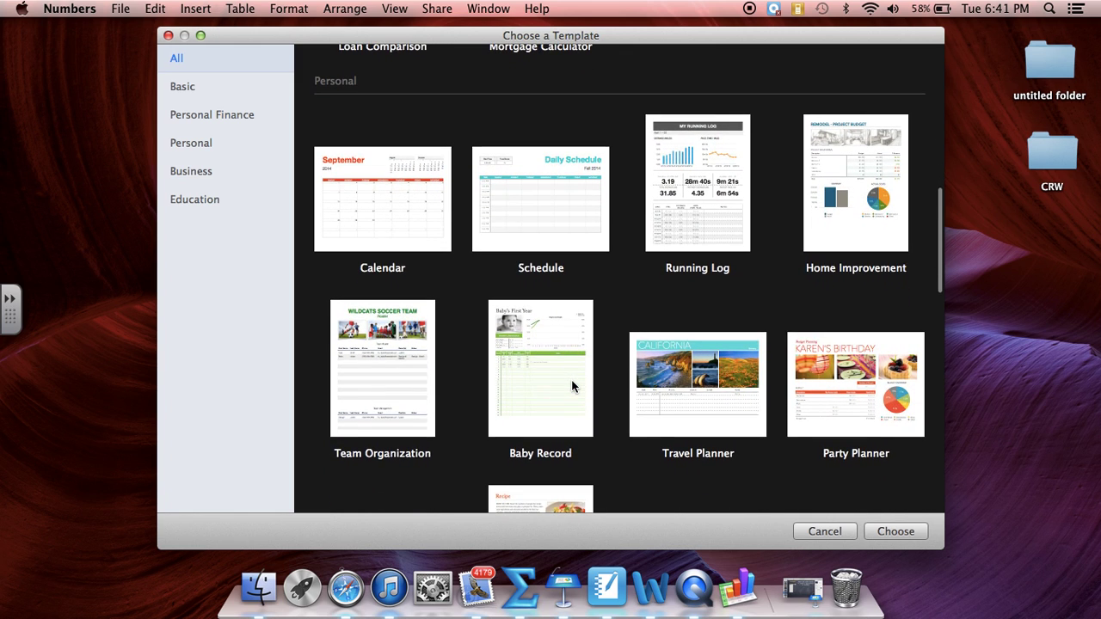
{"action": "scroll", "coordinate": [573, 386], "scroll_direction": "down", "scroll_amount": 9}
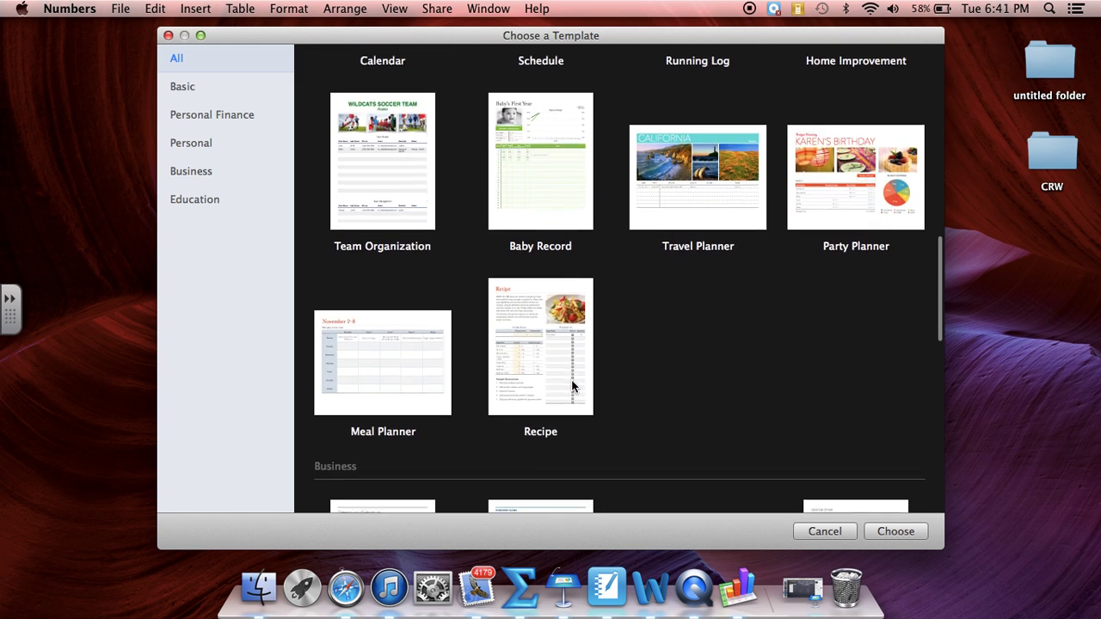
{"action": "scroll", "coordinate": [572, 386], "scroll_direction": "down", "scroll_amount": 10}
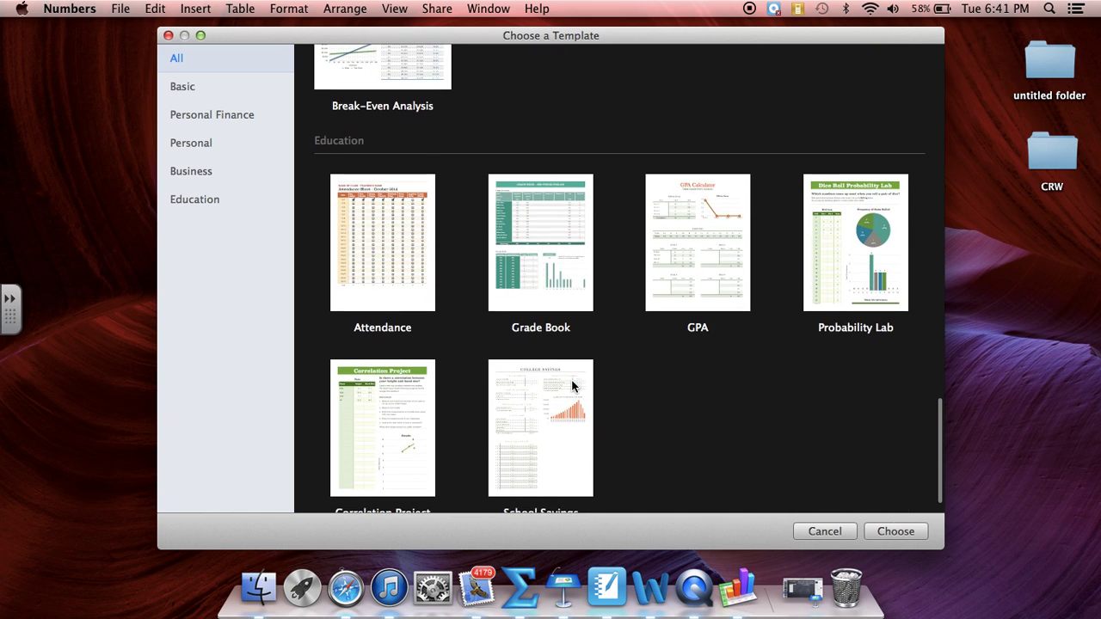
{"action": "scroll", "coordinate": [573, 386], "scroll_direction": "down", "scroll_amount": 1}
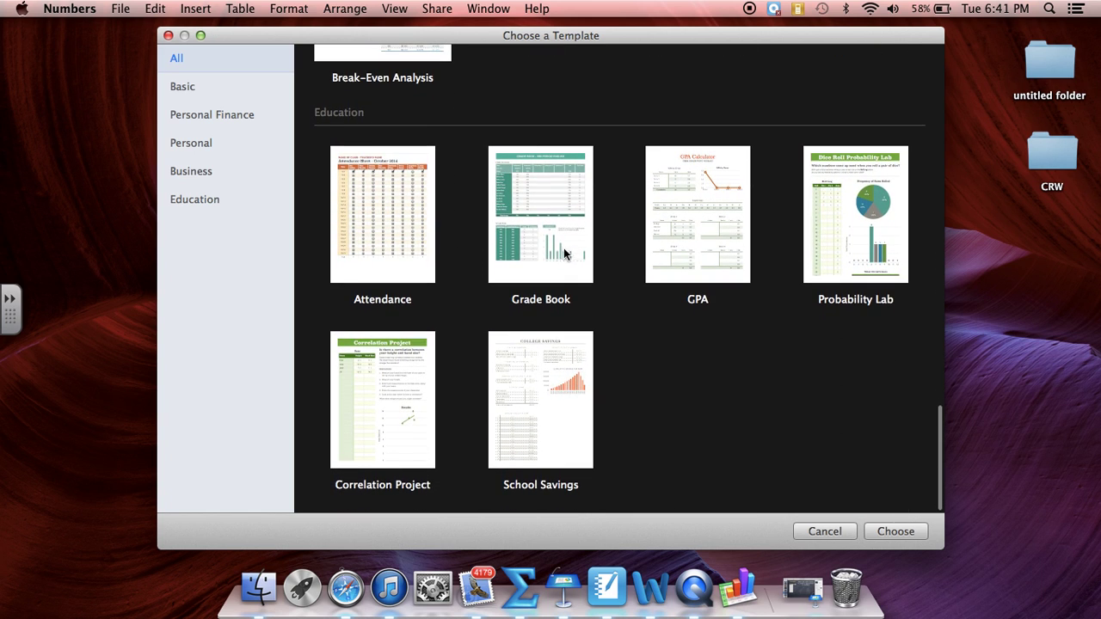
{"action": "scroll", "coordinate": [598, 364], "scroll_direction": "up", "scroll_amount": 15}
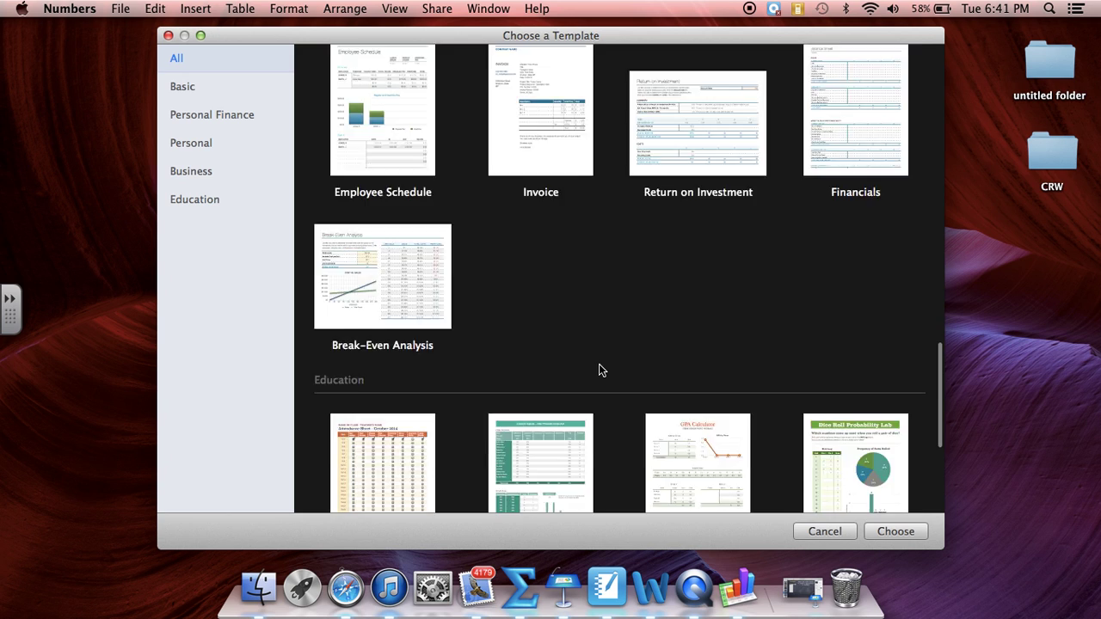
{"action": "scroll", "coordinate": [598, 364], "scroll_direction": "up", "scroll_amount": 5}
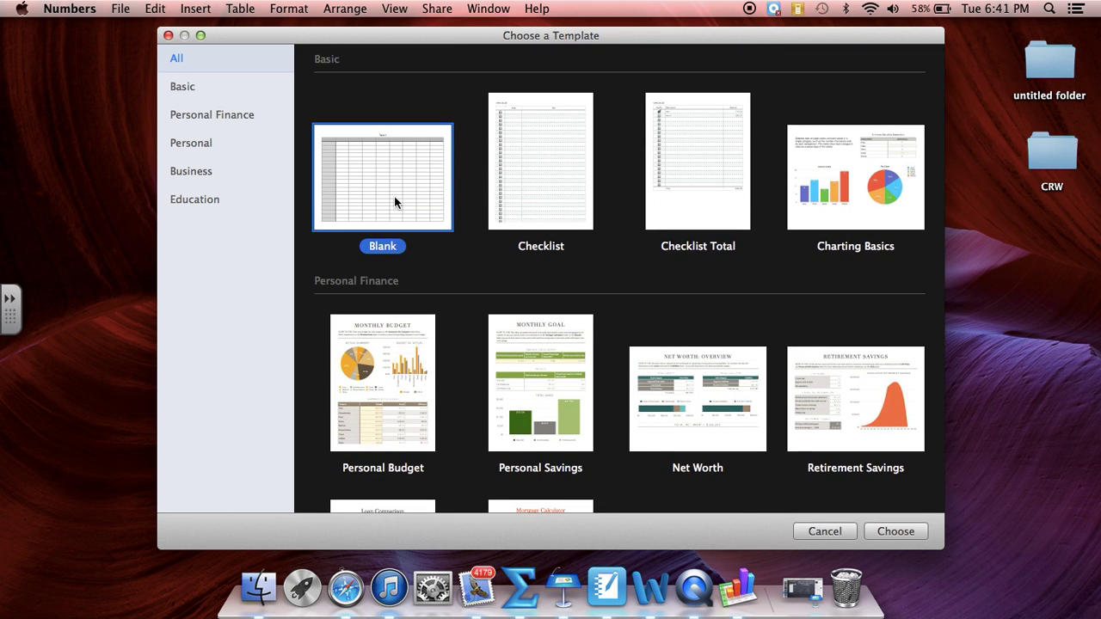
{"action": "double_click", "coordinate": [394, 196]}
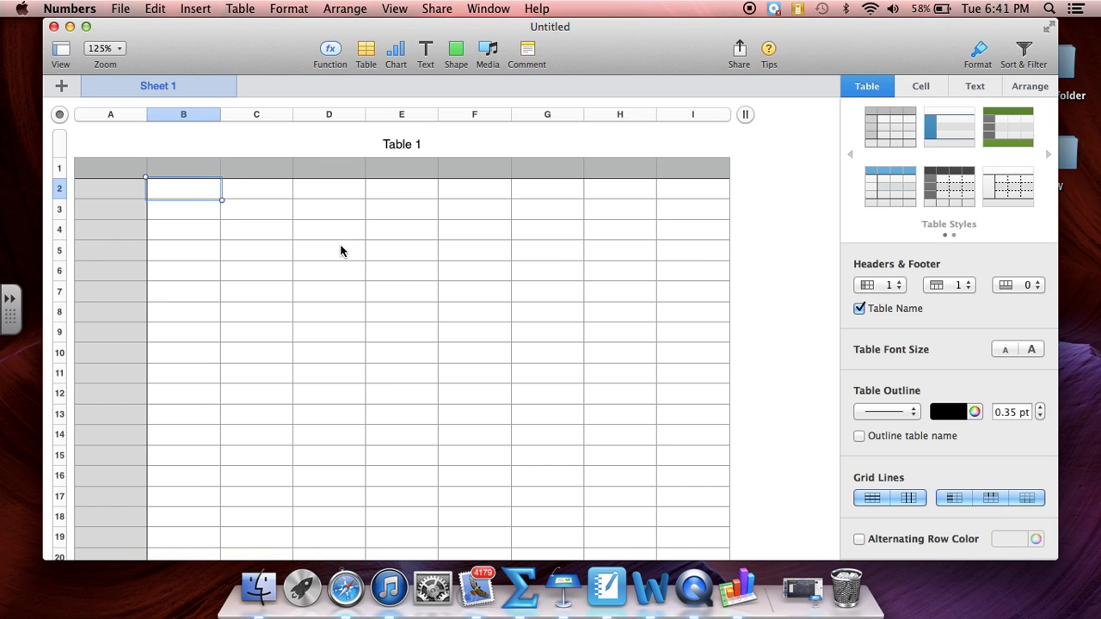
{"action": "scroll", "coordinate": [339, 250], "scroll_direction": "down", "scroll_amount": 10}
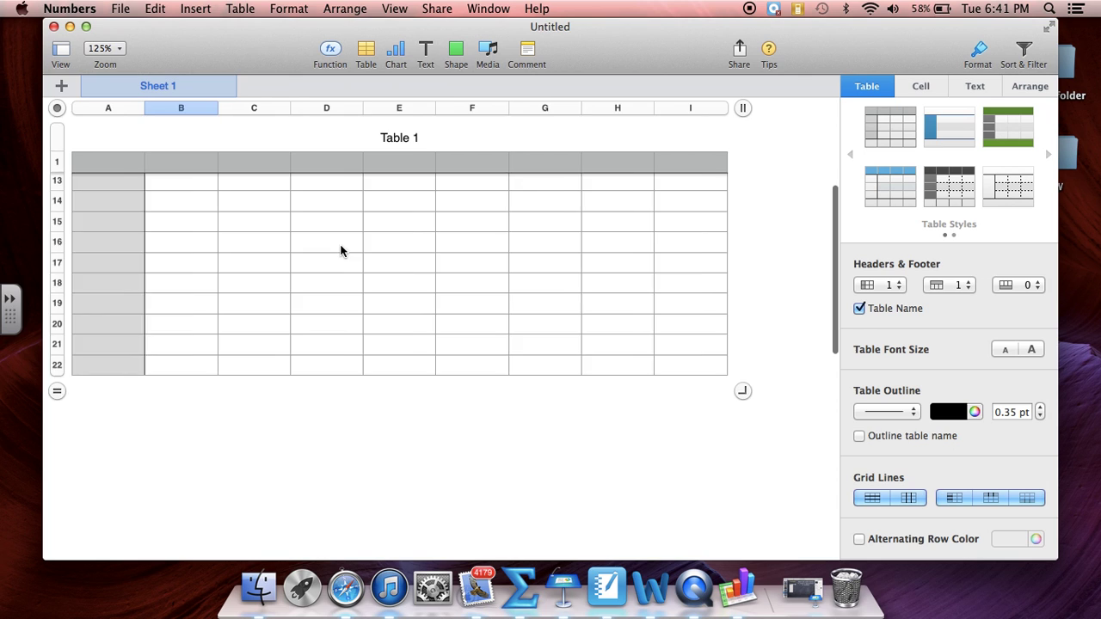
{"action": "scroll", "coordinate": [339, 250], "scroll_direction": "up", "scroll_amount": 10}
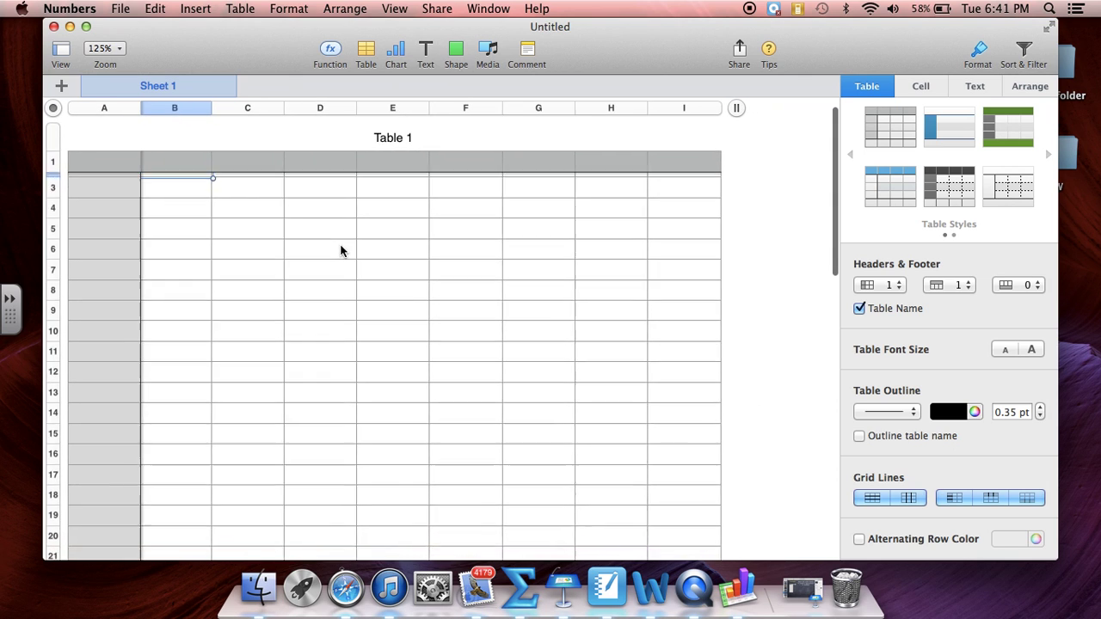
{"action": "scroll", "coordinate": [339, 248], "scroll_direction": "down", "scroll_amount": 5}
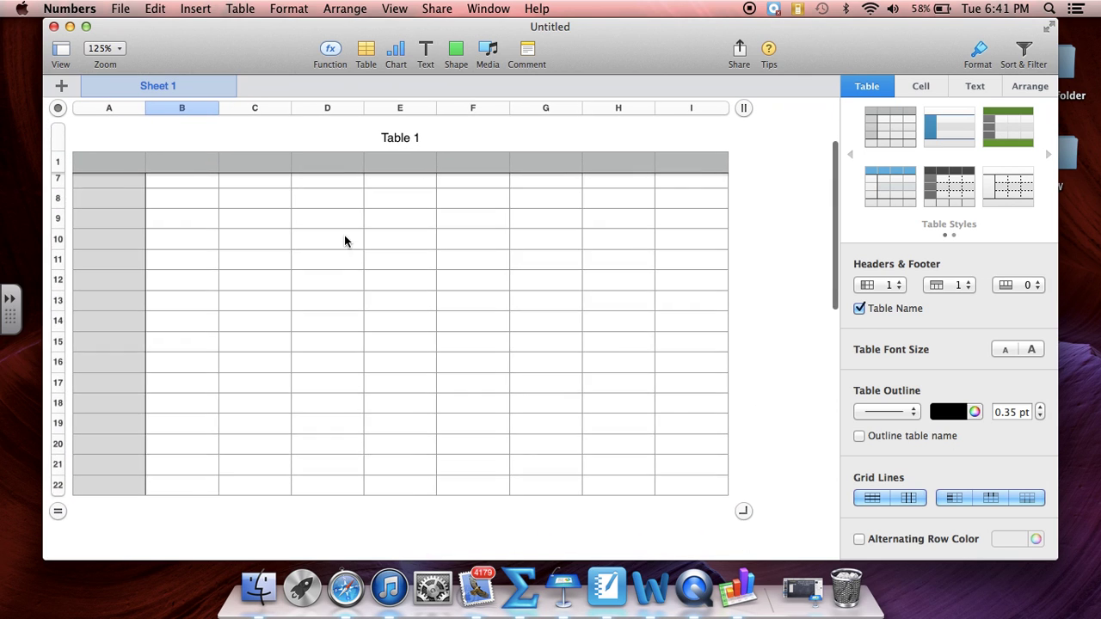
{"action": "scroll", "coordinate": [344, 241], "scroll_direction": "down", "scroll_amount": 1}
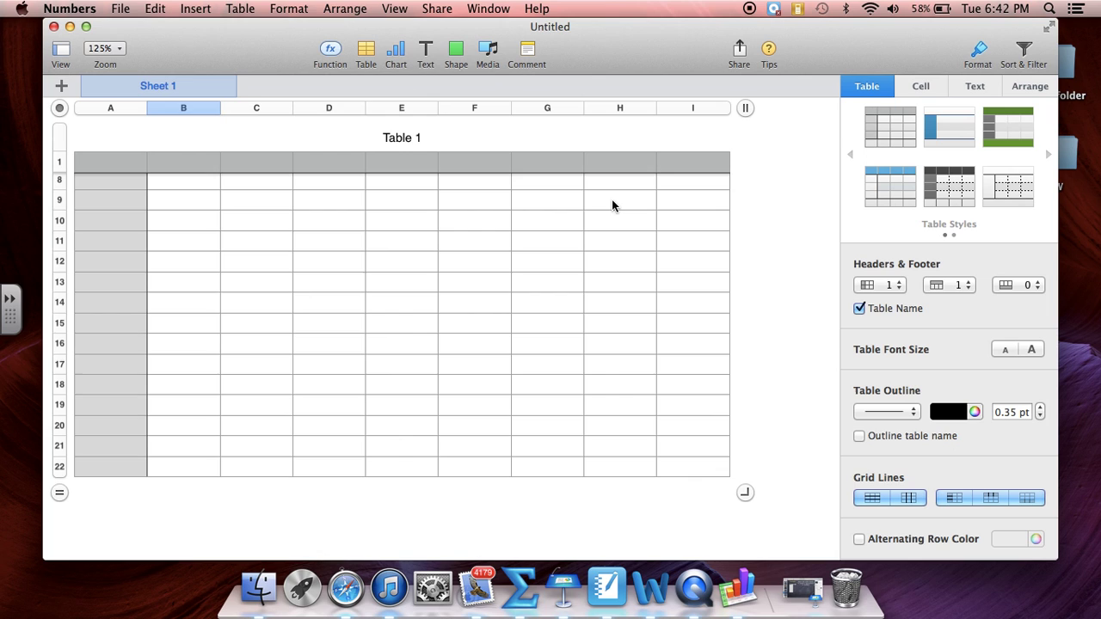
{"action": "scroll", "coordinate": [611, 198], "scroll_direction": "up", "scroll_amount": 5}
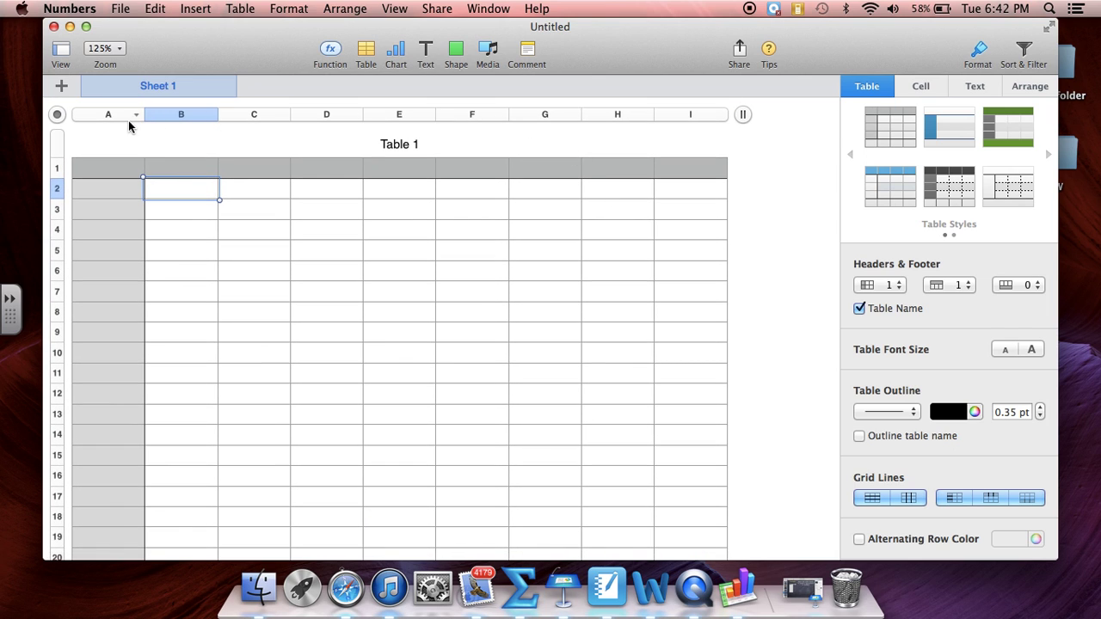
Step: Enter 'Names' in cell A1 and 'Ratio' in cell B1 of Table 1
{"action": "left_click", "coordinate": [101, 172]}
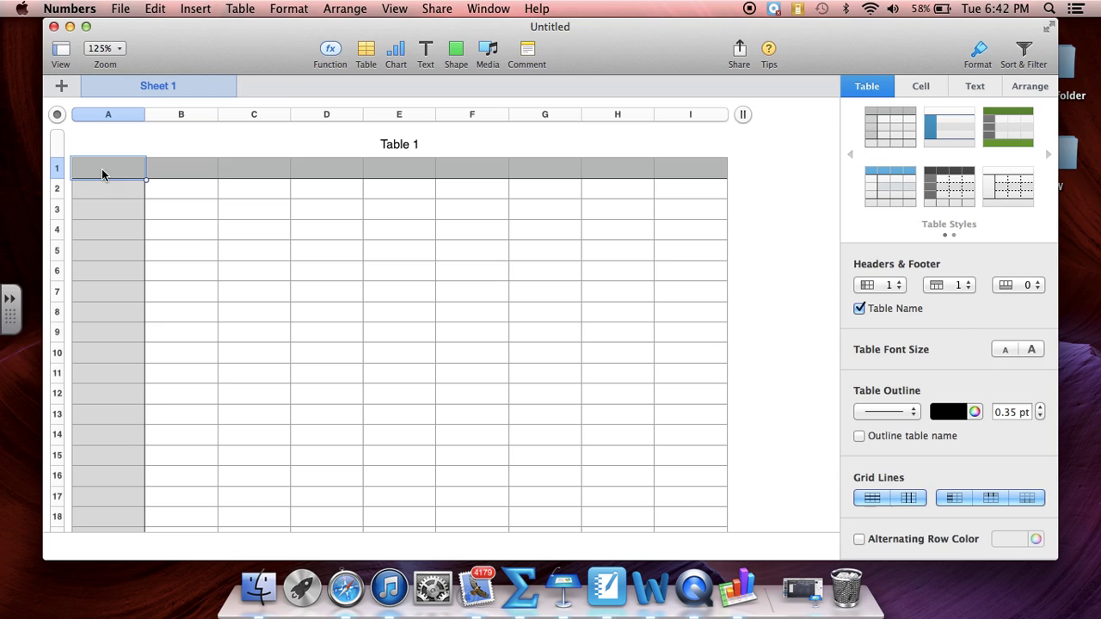
{"action": "type", "text": "Names"}
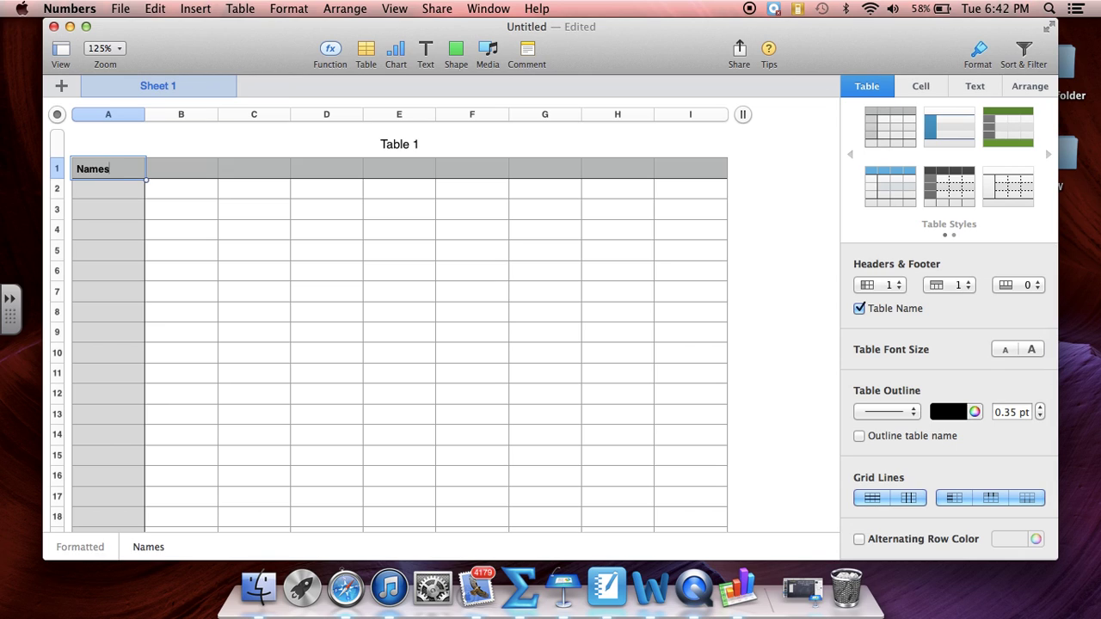
{"action": "left_click", "coordinate": [181, 176]}
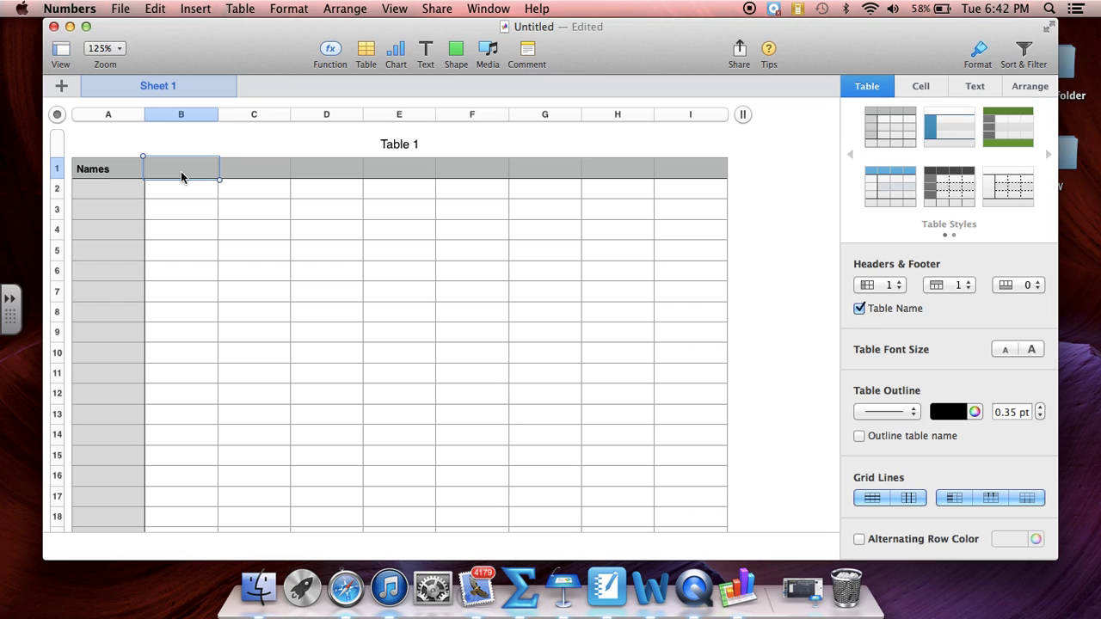
{"action": "type", "text": "Rat"}
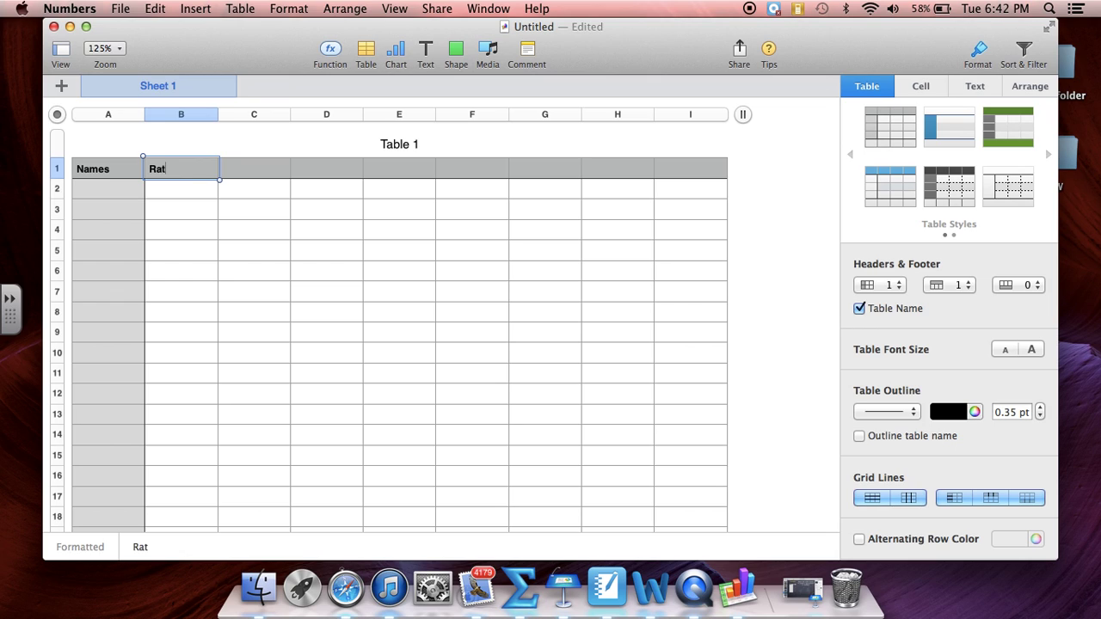
{"action": "type", "text": "io"}
{"action": "left_click", "coordinate": [742, 115]}
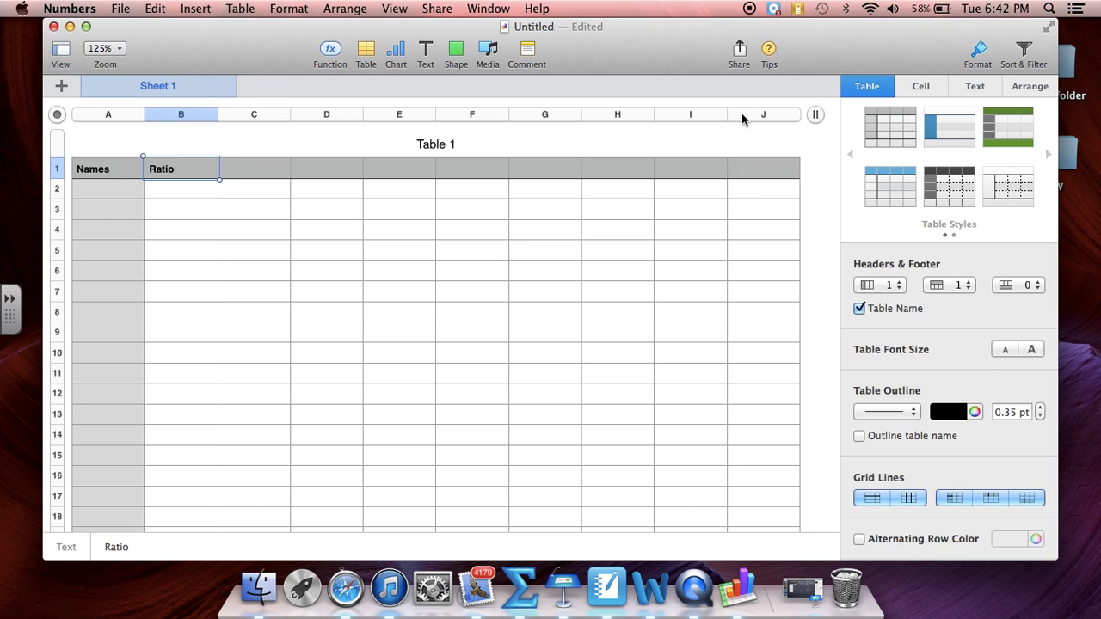
{"action": "left_click", "coordinate": [815, 115]}
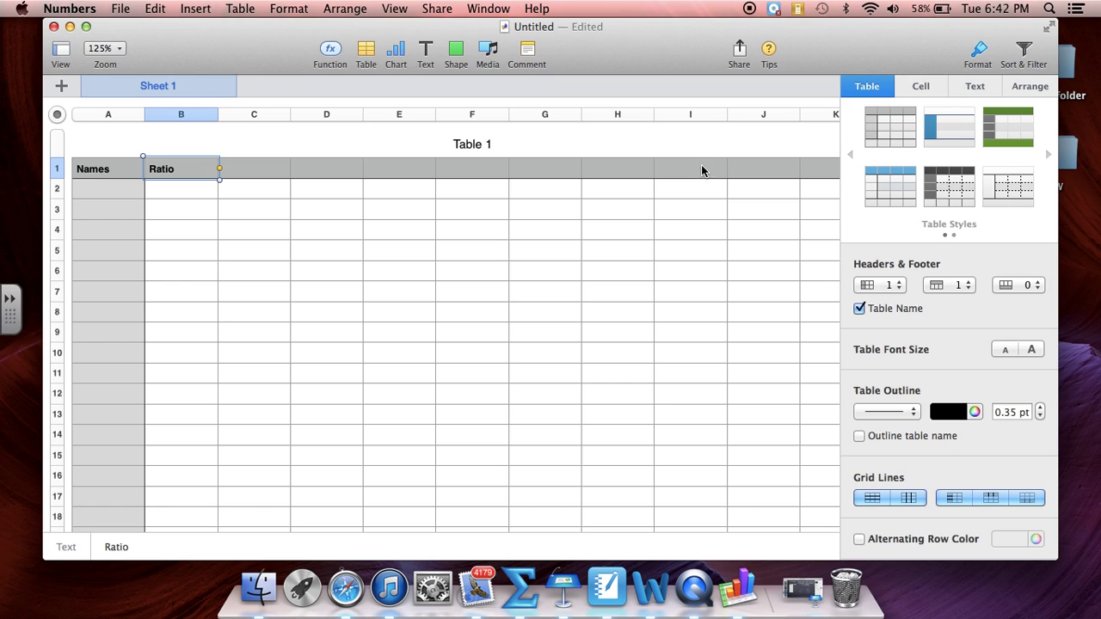
{"action": "left_click_drag", "start_coordinate": [691, 210], "coordinate": [612, 203]}
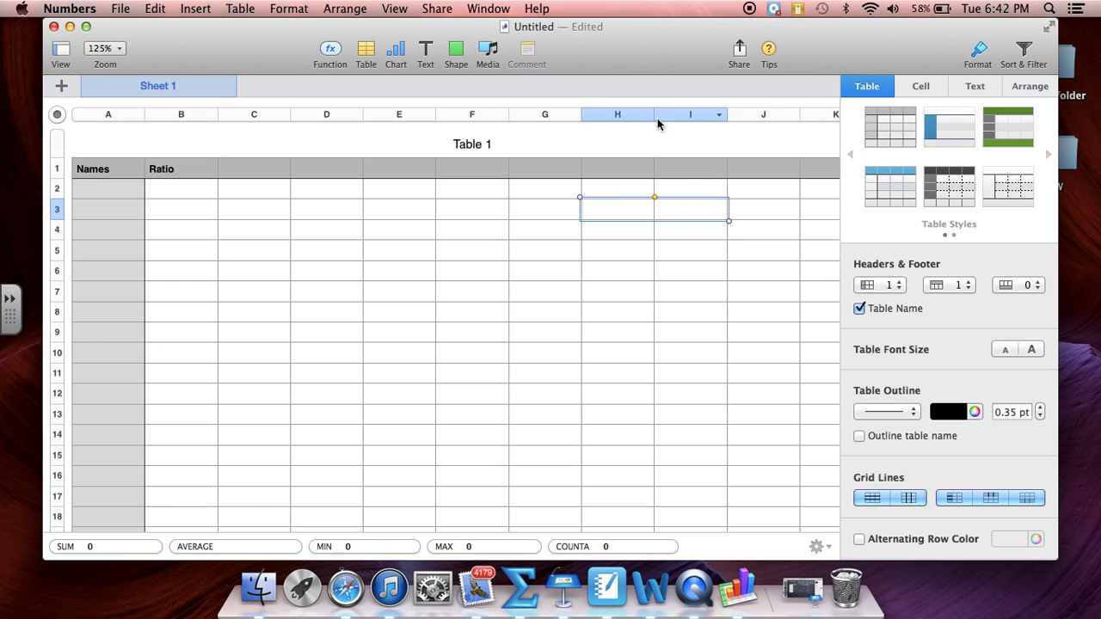
{"action": "left_click_drag", "start_coordinate": [654, 114], "coordinate": [601, 113]}
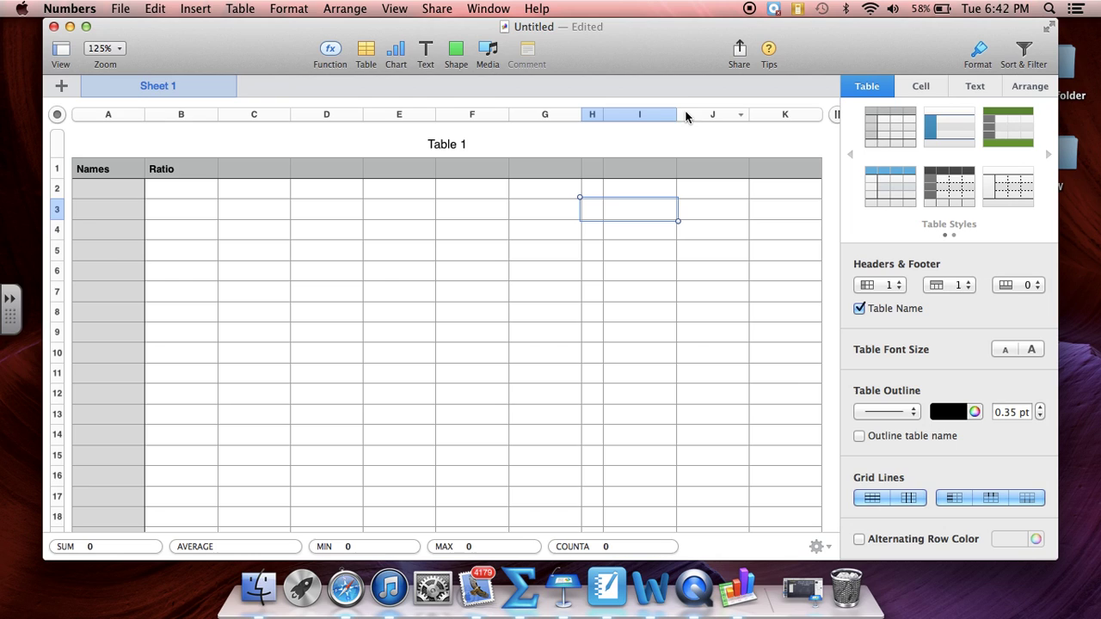
{"action": "left_click_drag", "start_coordinate": [676, 114], "coordinate": [622, 114]}
{"action": "left_click_drag", "start_coordinate": [775, 117], "coordinate": [297, 115]}
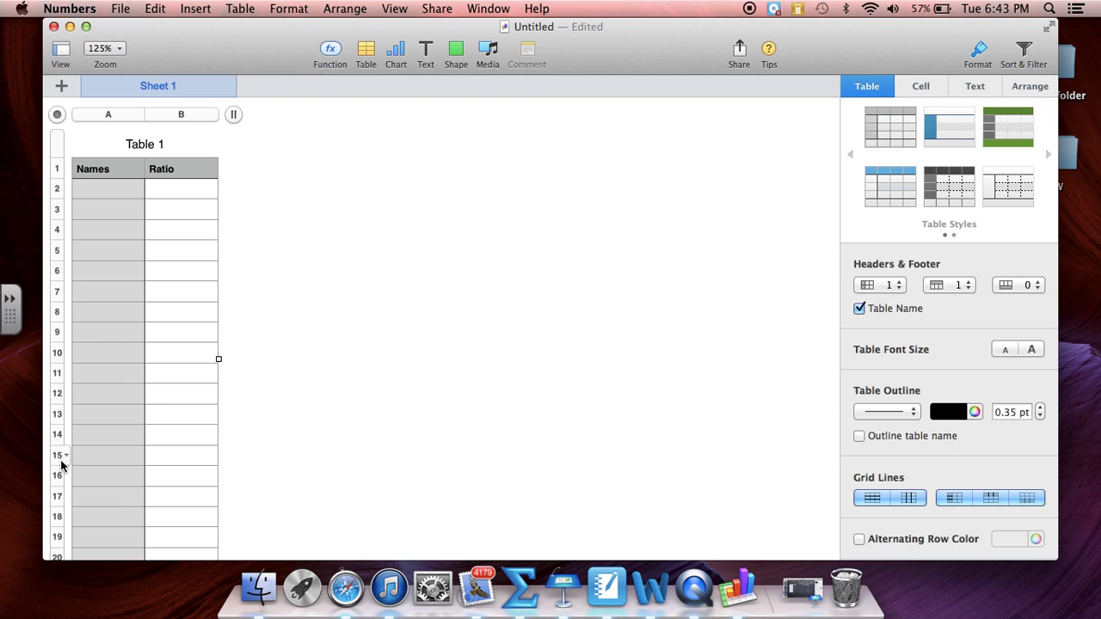
{"action": "scroll", "coordinate": [299, 464], "scroll_direction": "down", "scroll_amount": 3}
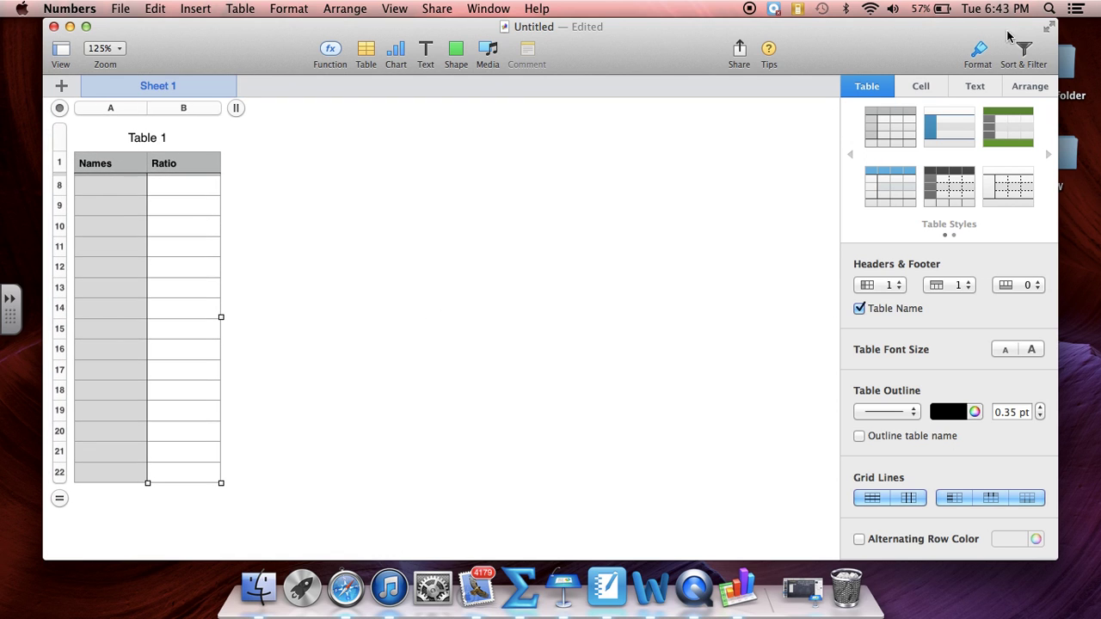
{"action": "left_click", "coordinate": [1050, 30]}
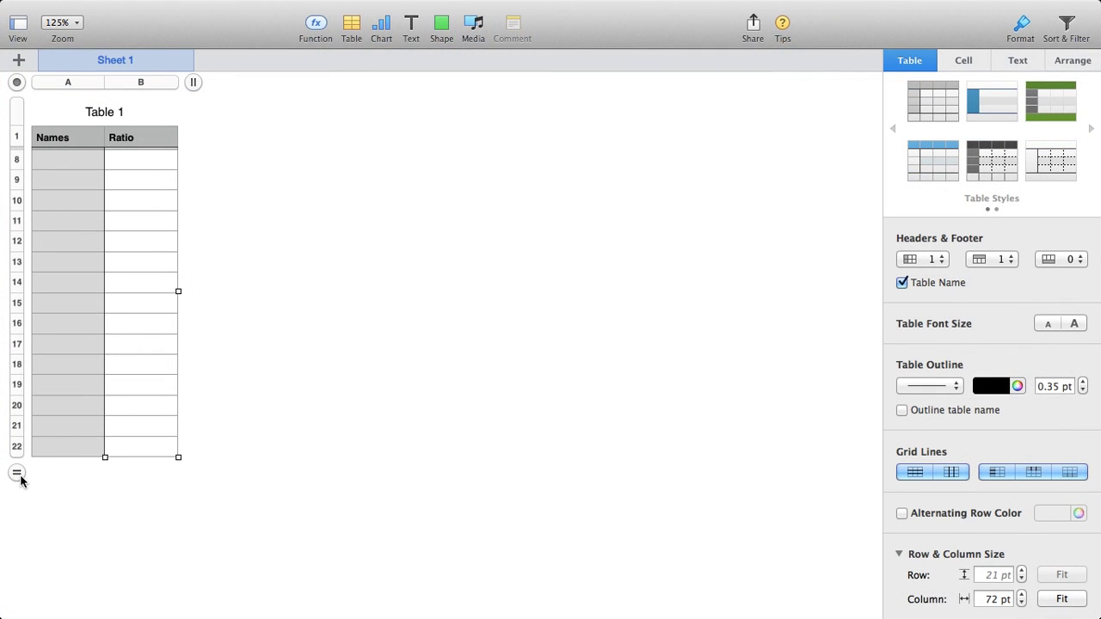
{"action": "left_click_drag", "start_coordinate": [20, 481], "coordinate": [23, 335]}
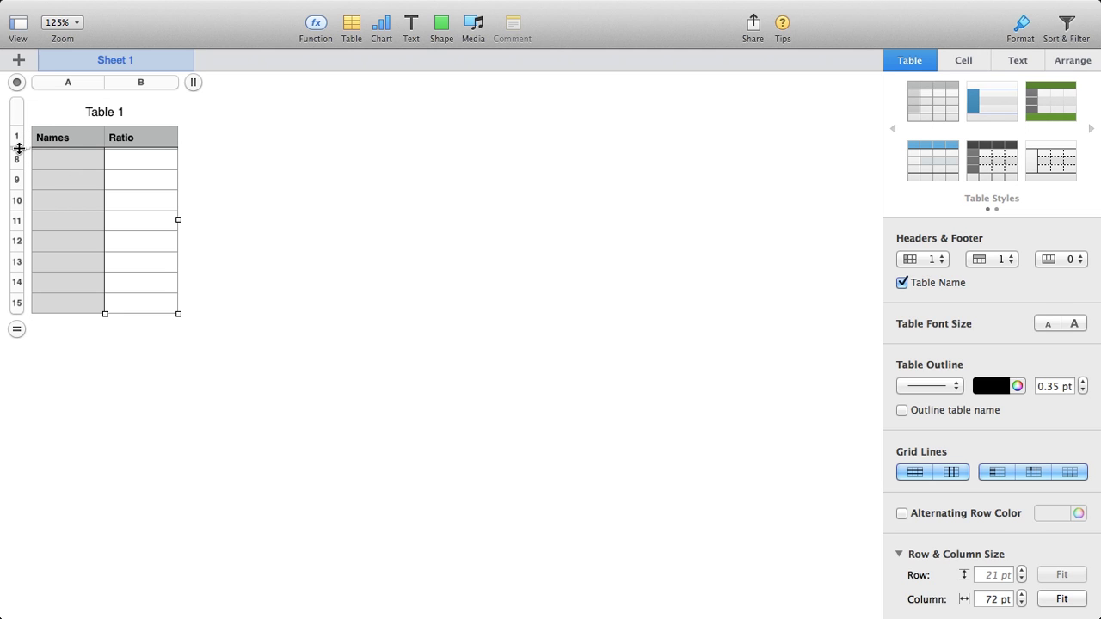
{"action": "scroll", "coordinate": [72, 185], "scroll_direction": "up", "scroll_amount": 5}
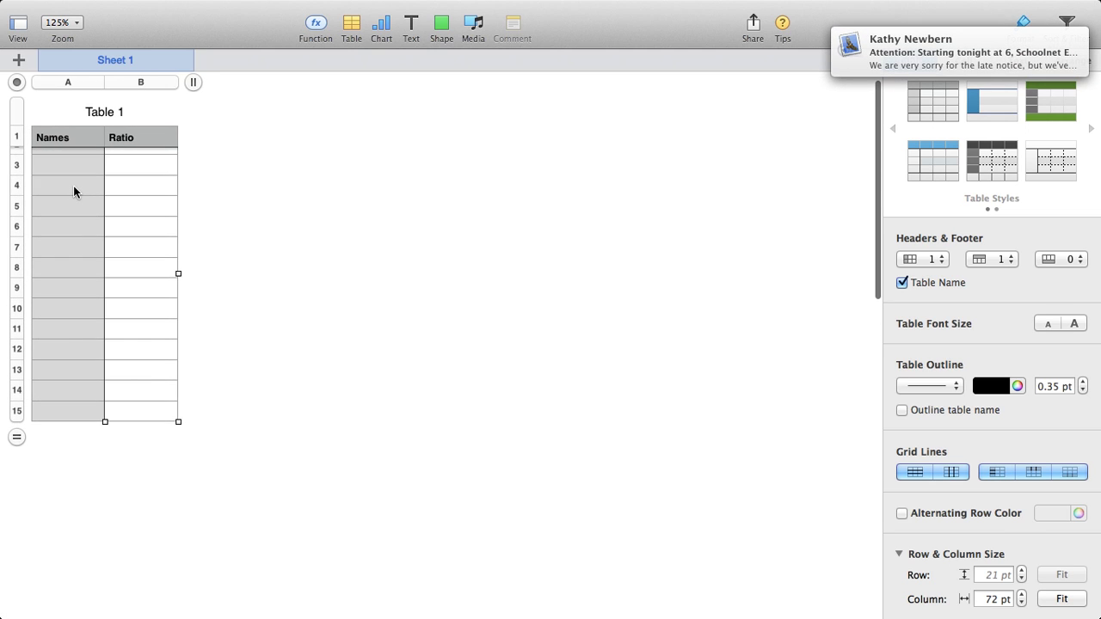
{"action": "scroll", "coordinate": [73, 185], "scroll_direction": "down", "scroll_amount": 3}
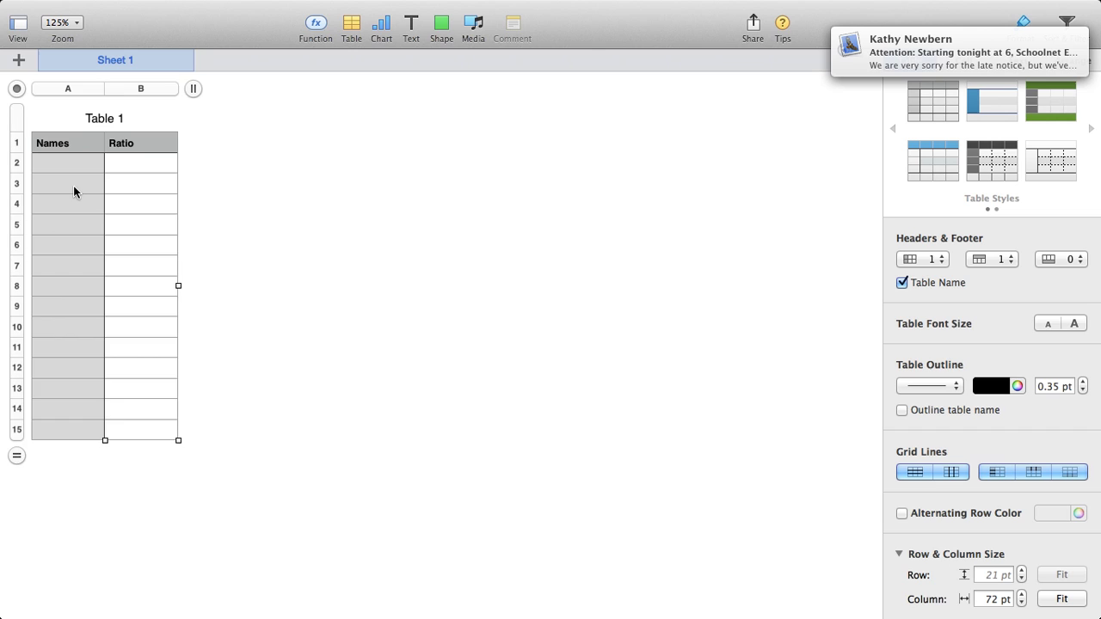
{"action": "scroll", "coordinate": [73, 185], "scroll_direction": "down", "scroll_amount": 3}
{"action": "scroll", "coordinate": [73, 185], "scroll_direction": "up", "scroll_amount": 3}
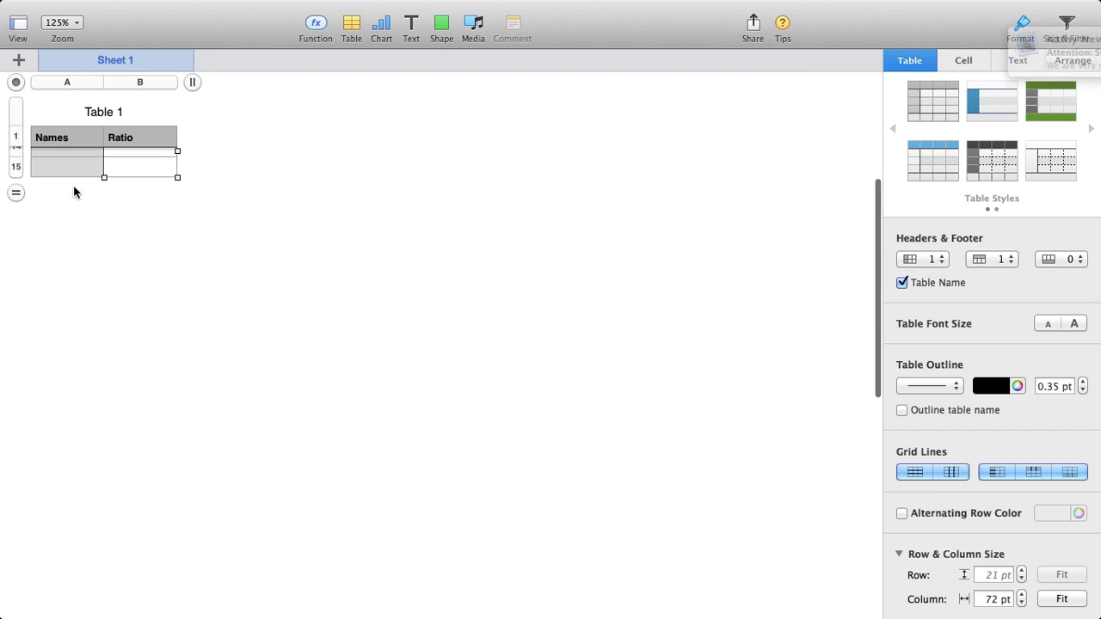
{"action": "scroll", "coordinate": [73, 185], "scroll_direction": "right", "scroll_amount": 1}
{"action": "scroll", "coordinate": [73, 185], "scroll_direction": "up", "scroll_amount": 3}
{"action": "scroll", "coordinate": [73, 185], "scroll_direction": "left", "scroll_amount": 1}
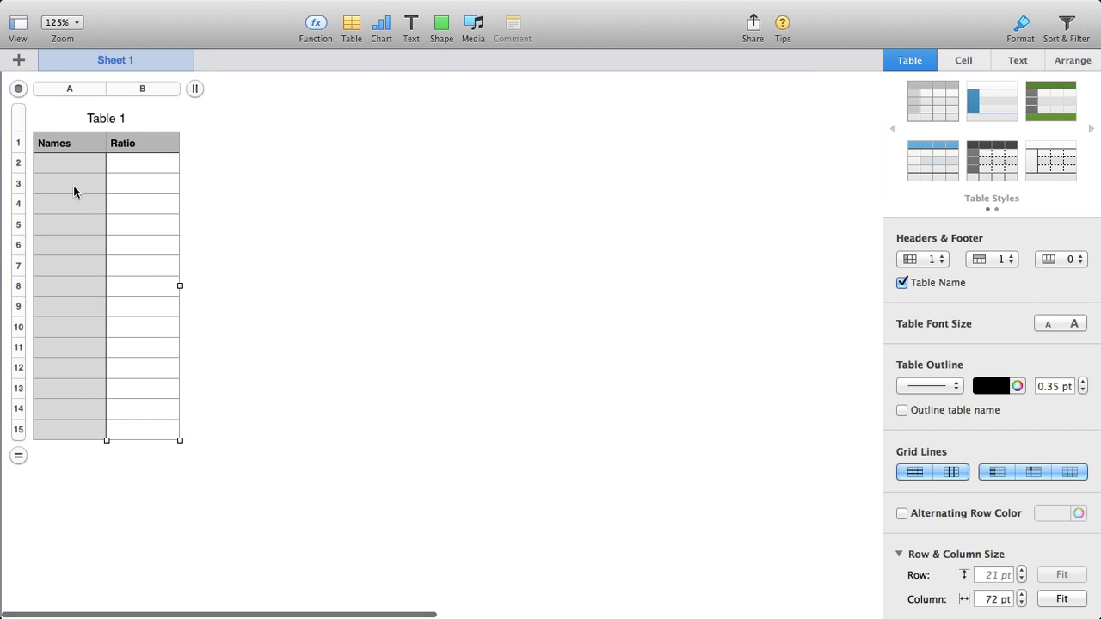
Step: Replace the table title 'Table 1' with 'Mullet Table'
{"action": "left_click", "coordinate": [106, 124]}
{"action": "left_click", "coordinate": [106, 124]}
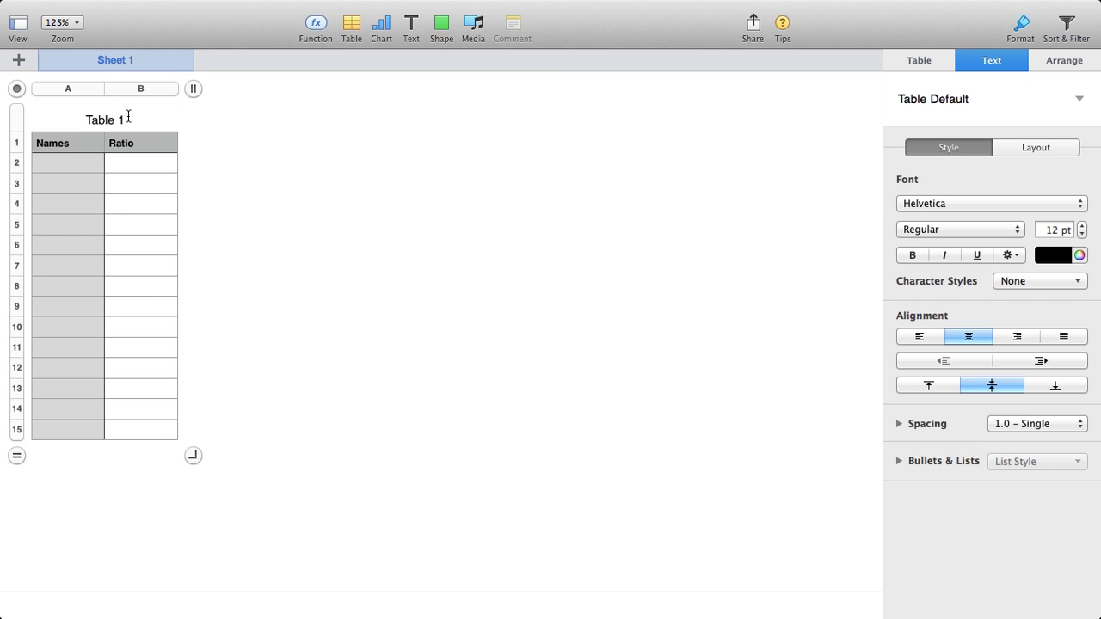
{"action": "left_click_drag", "start_coordinate": [128, 119], "coordinate": [57, 116]}
{"action": "key", "text": "BackSpace"}
{"action": "type", "text": "Mullet Table"}
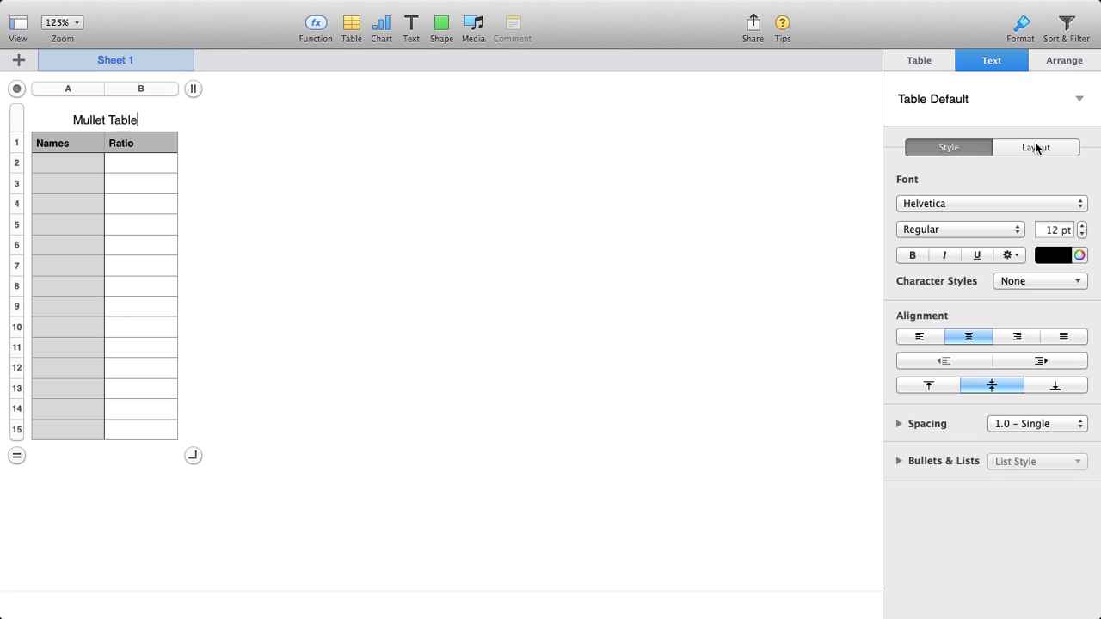
Step: Step through the Table and Text sidebar panels to the Arrange size and position settings
{"action": "left_click", "coordinate": [941, 67]}
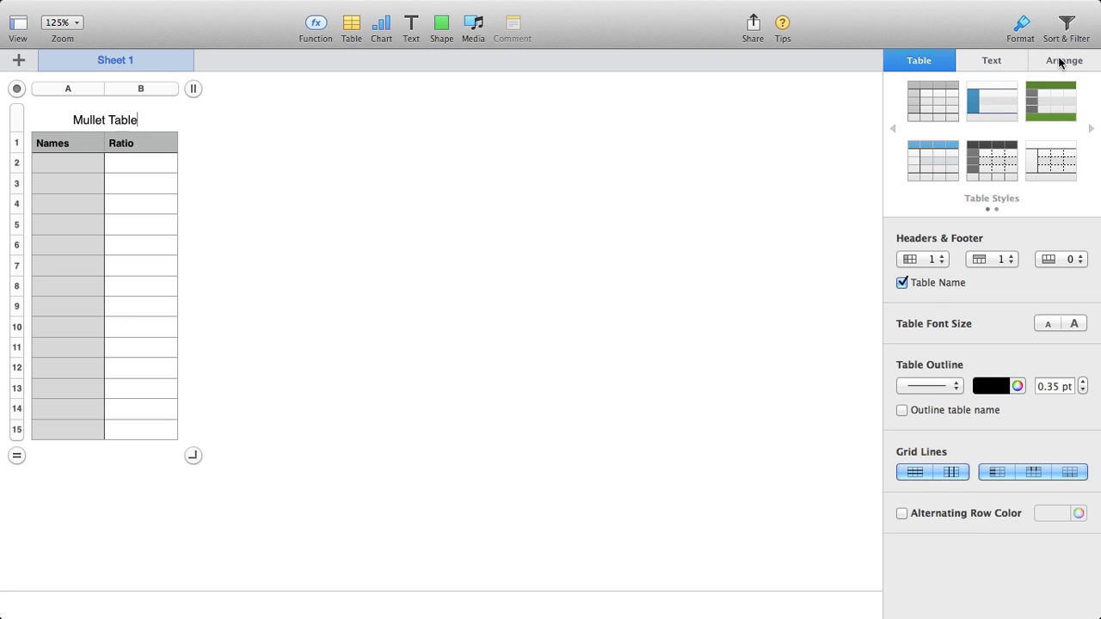
{"action": "left_click", "coordinate": [991, 60]}
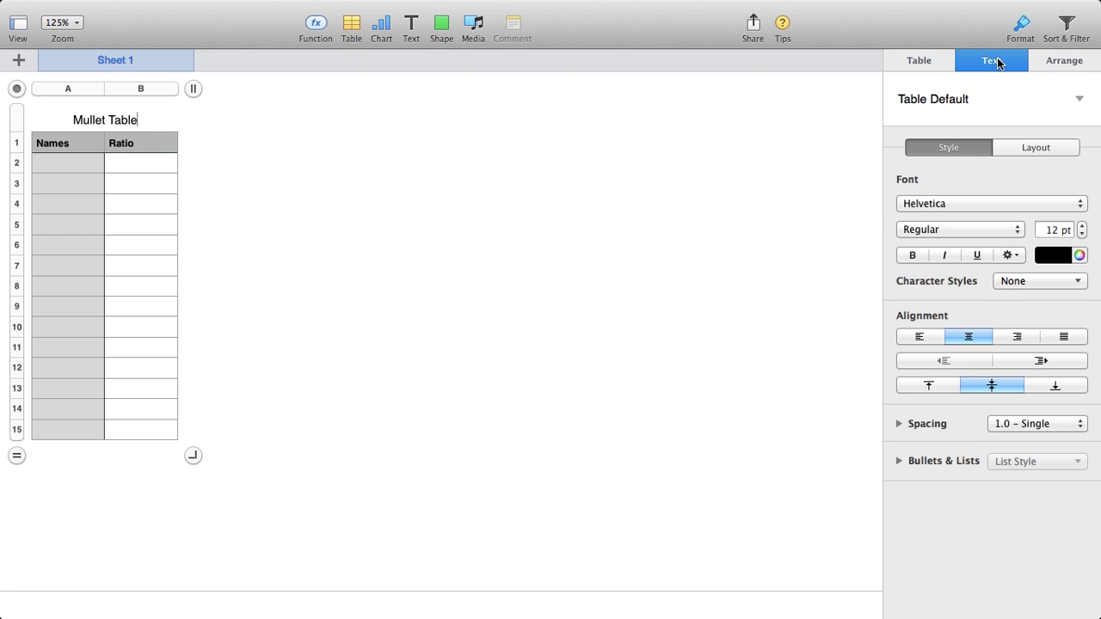
{"action": "left_click", "coordinate": [1046, 65]}
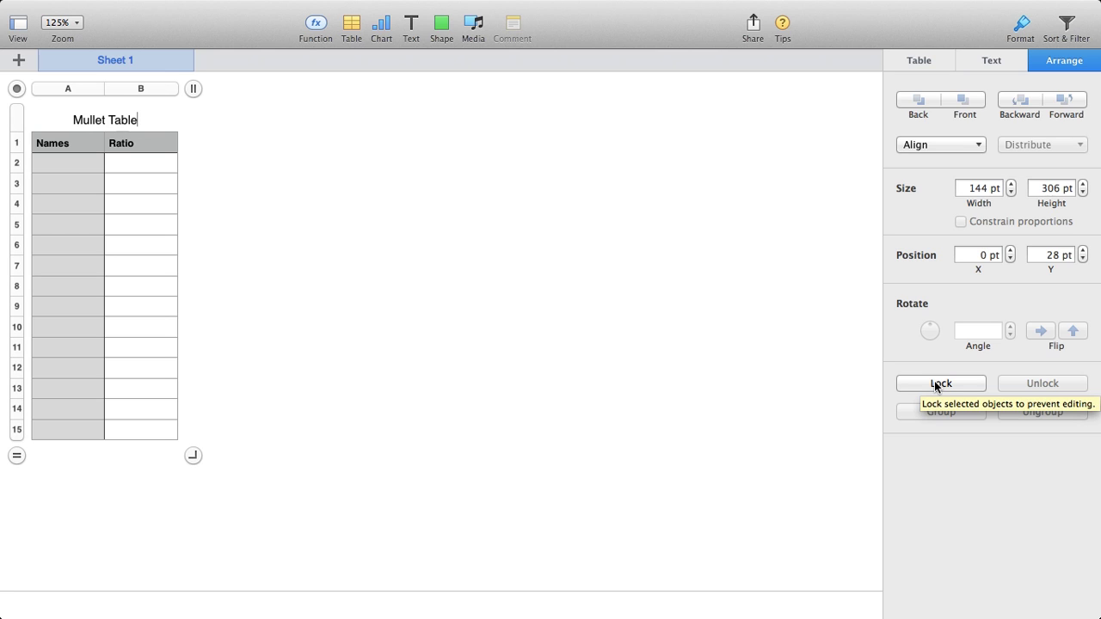
Step: Preview blue, cyan and orange table outlines, then keep the outline black
{"action": "left_click", "coordinate": [945, 65]}
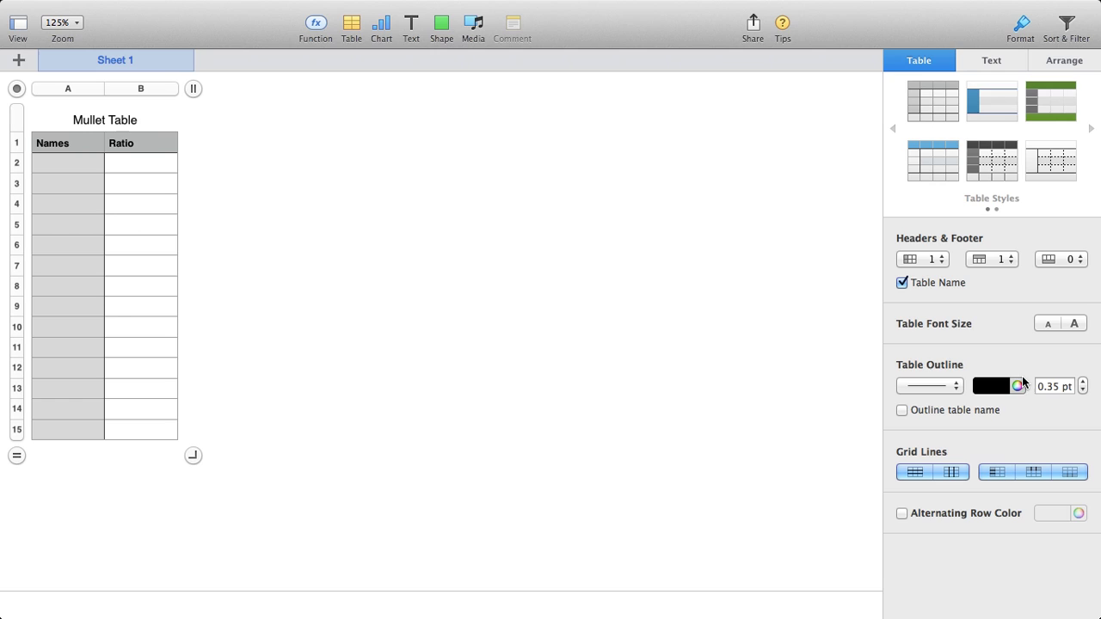
{"action": "left_click", "coordinate": [1018, 387]}
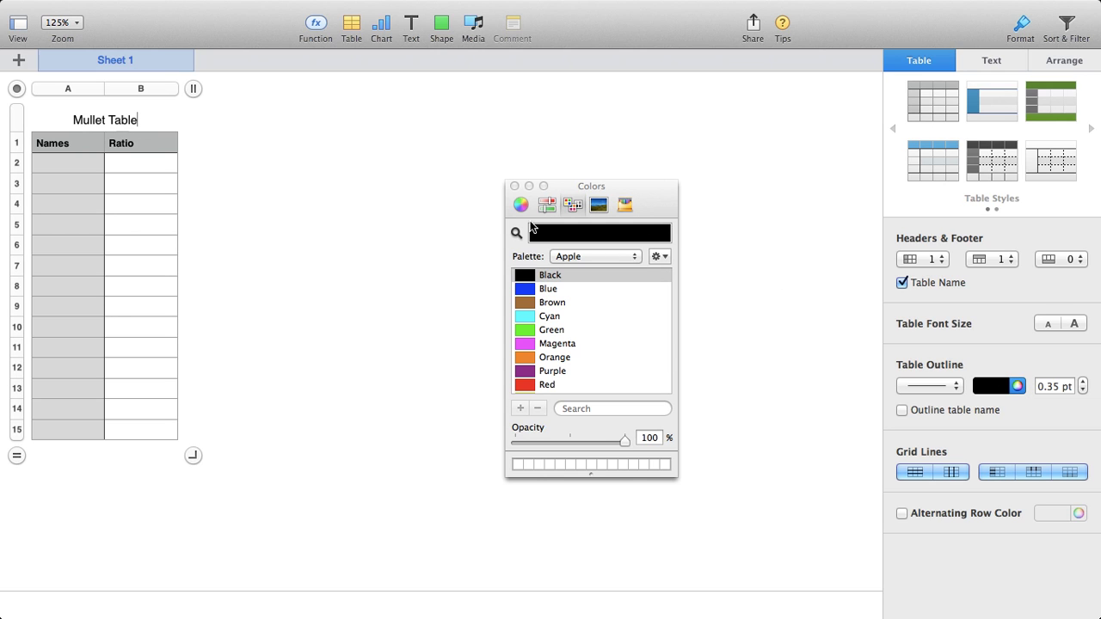
{"action": "left_click", "coordinate": [534, 290]}
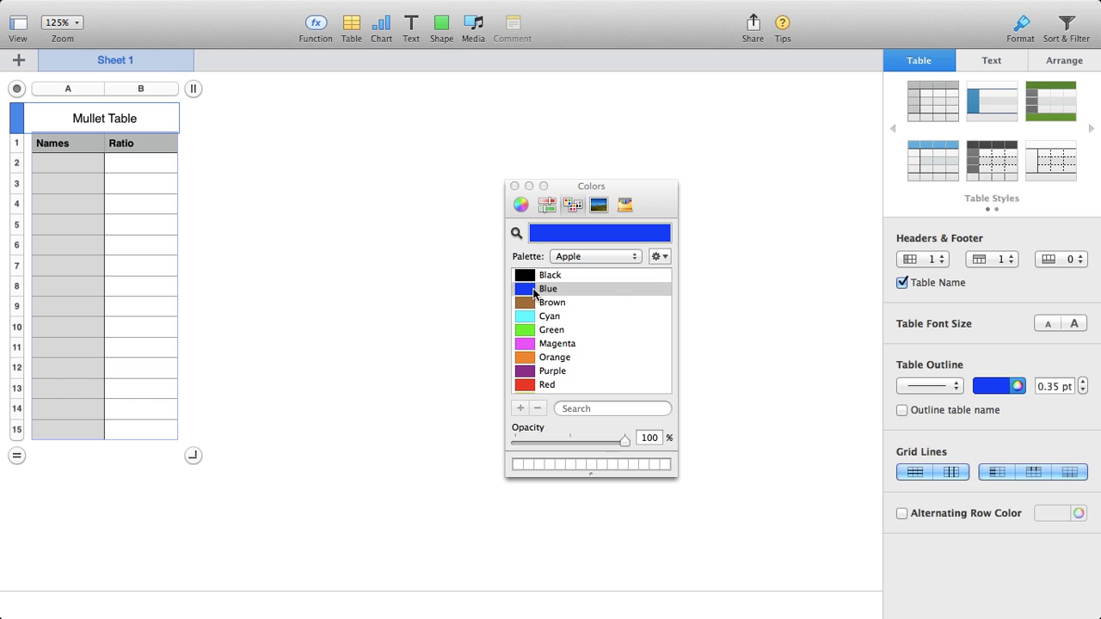
{"action": "left_click", "coordinate": [528, 318]}
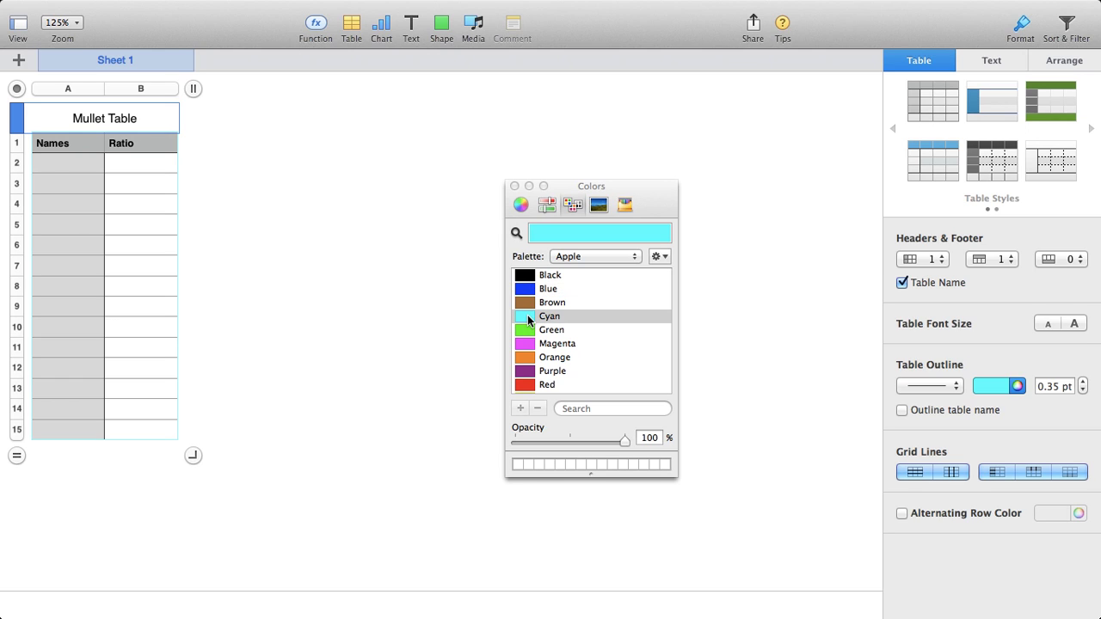
{"action": "left_click", "coordinate": [530, 359]}
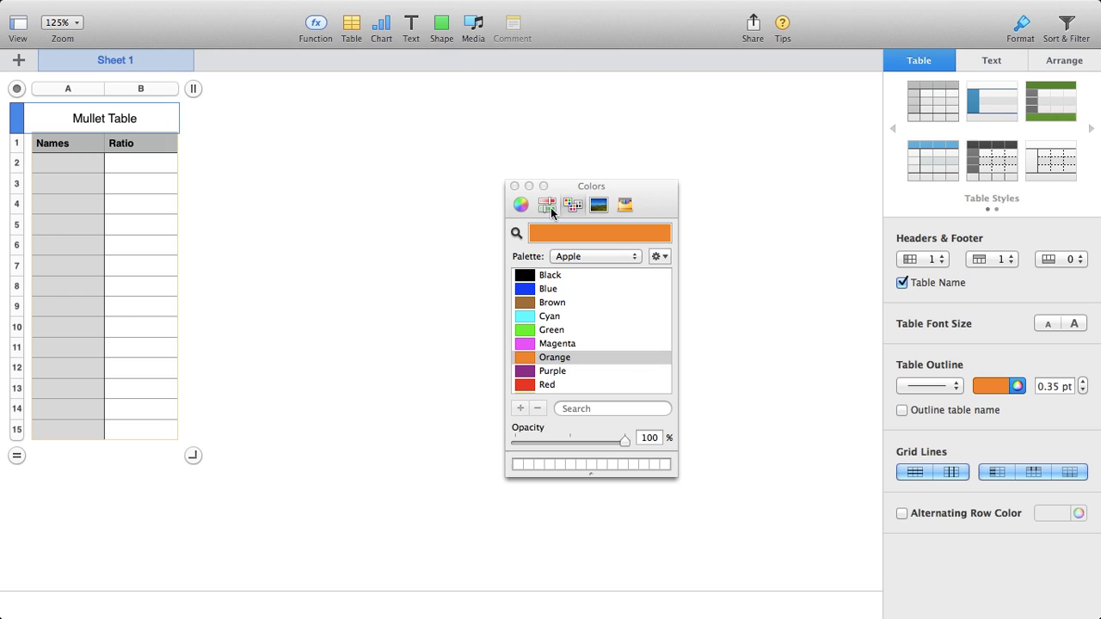
{"action": "left_click", "coordinate": [531, 275]}
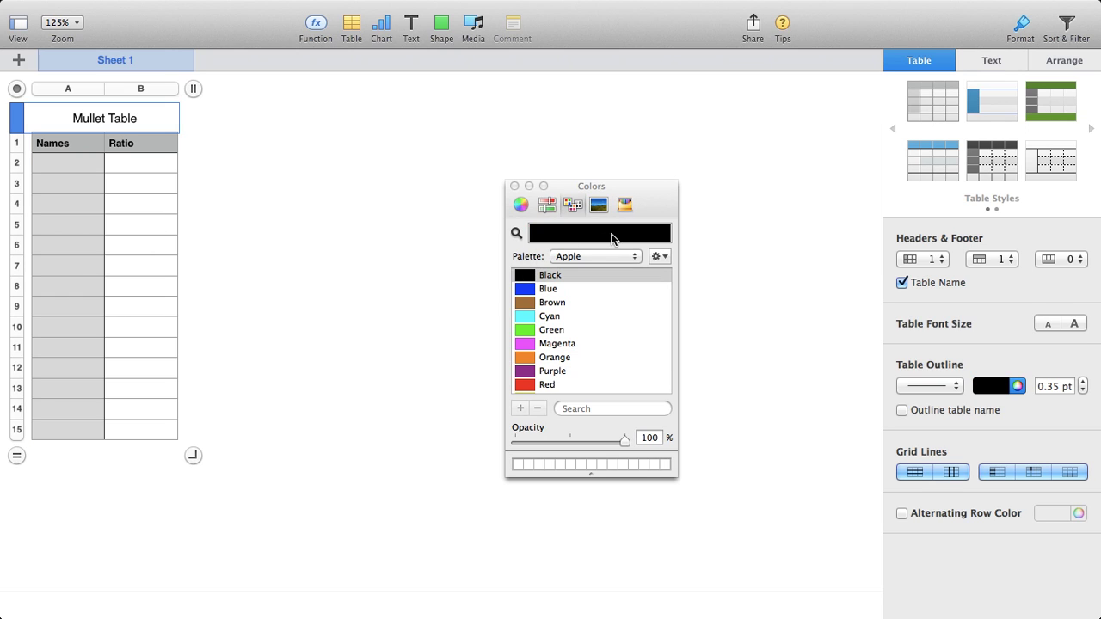
{"action": "left_click", "coordinate": [515, 186]}
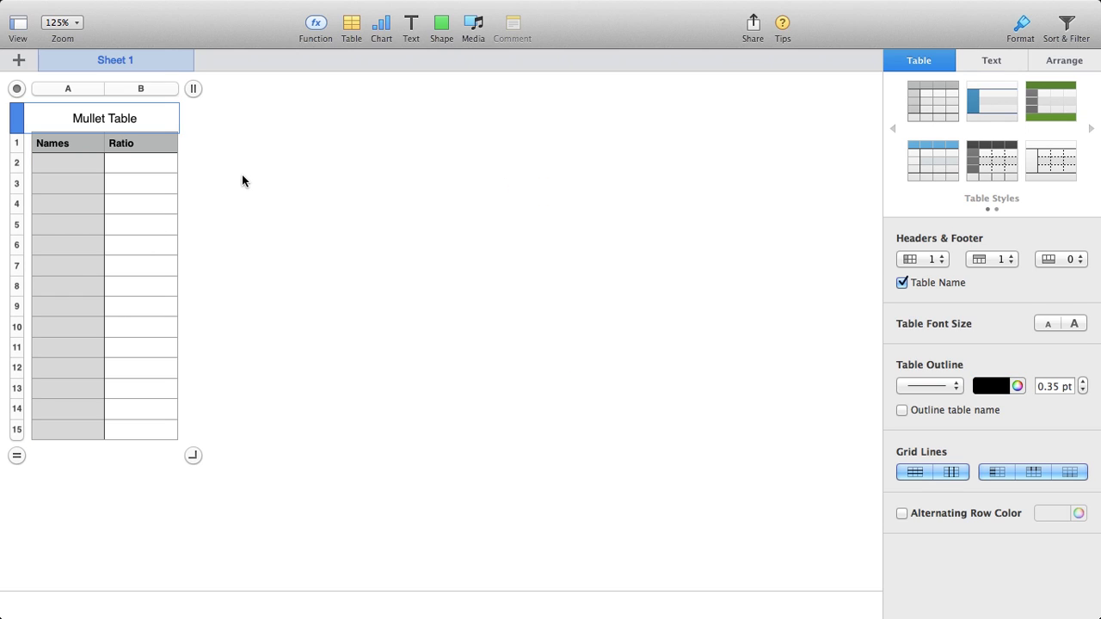
Step: Enter a first name in cell A2 and widen the Ratio column
{"action": "left_click", "coordinate": [70, 165]}
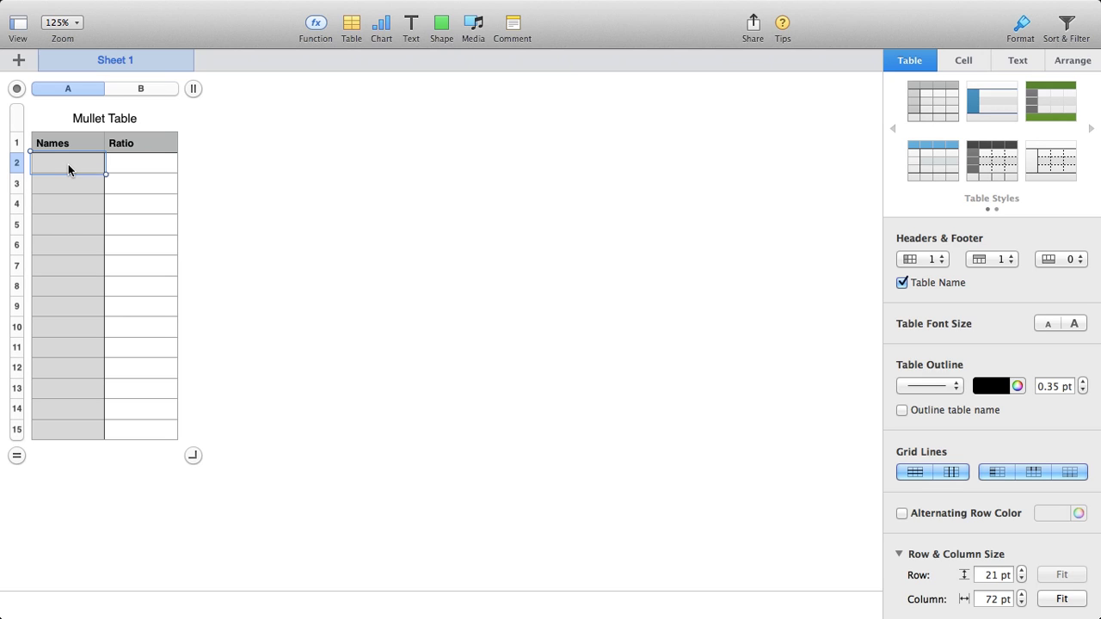
{"action": "type", "text": "Scott"}
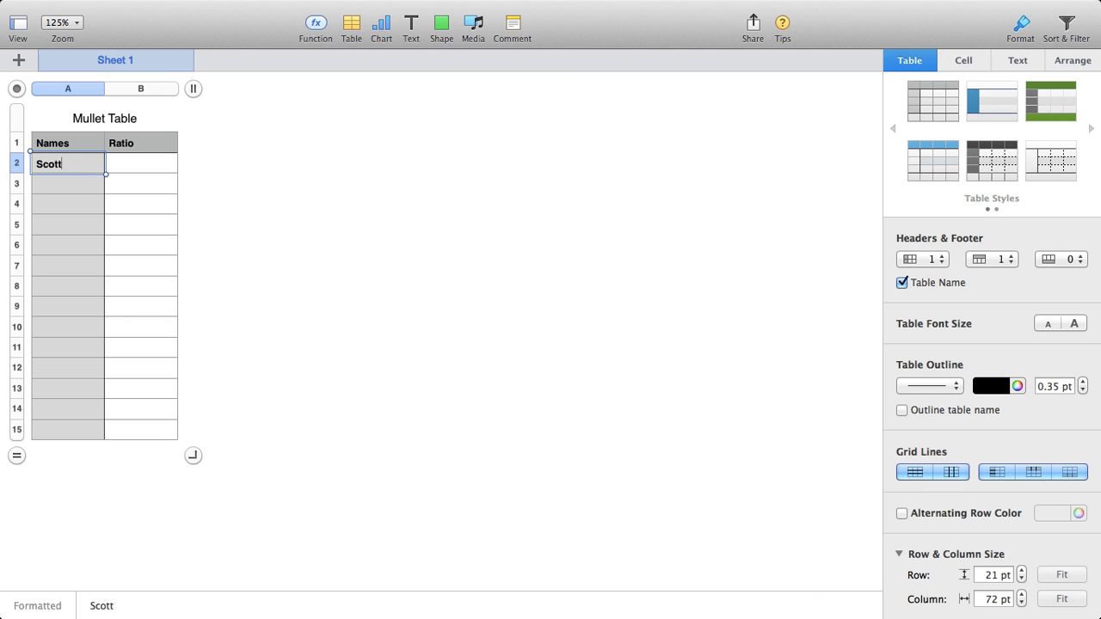
{"action": "left_click", "coordinate": [130, 160]}
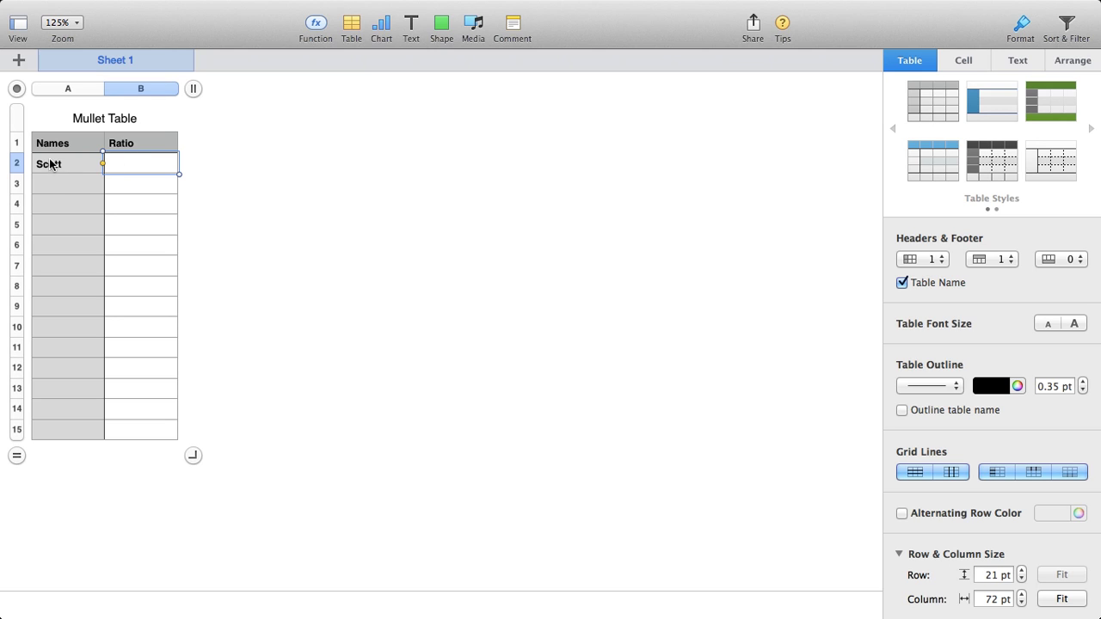
{"action": "left_click", "coordinate": [34, 90]}
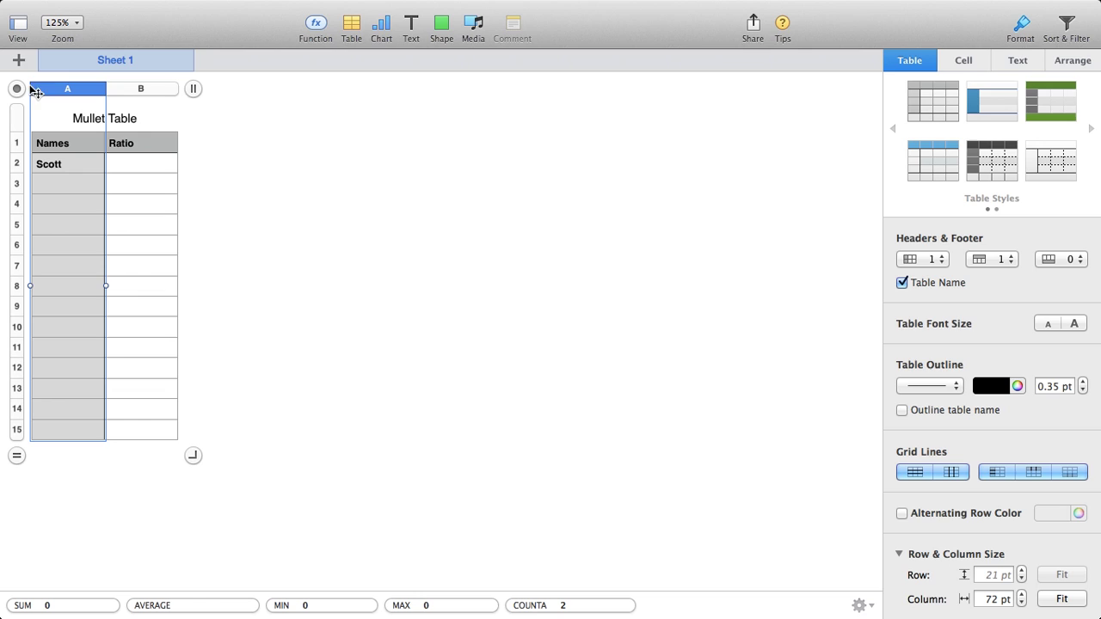
{"action": "mouse_move", "coordinate": [189, 88]}
{"action": "left_mouse_down"}
{"action": "mouse_move", "coordinate": [233, 88]}
{"action": "mouse_move", "coordinate": [182, 87]}
{"action": "mouse_move", "coordinate": [208, 87]}
{"action": "left_mouse_up"}
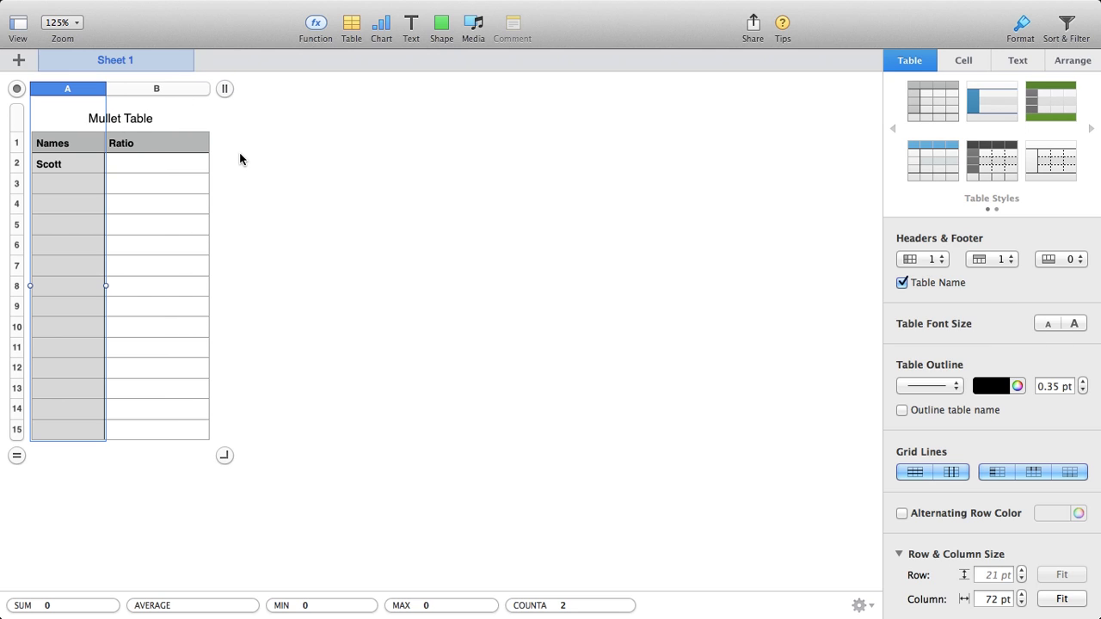
Step: Try adding and narrowing extra columns, leaving Mullet Table two columns wide
{"action": "left_click", "coordinate": [225, 115]}
{"action": "left_click", "coordinate": [137, 119]}
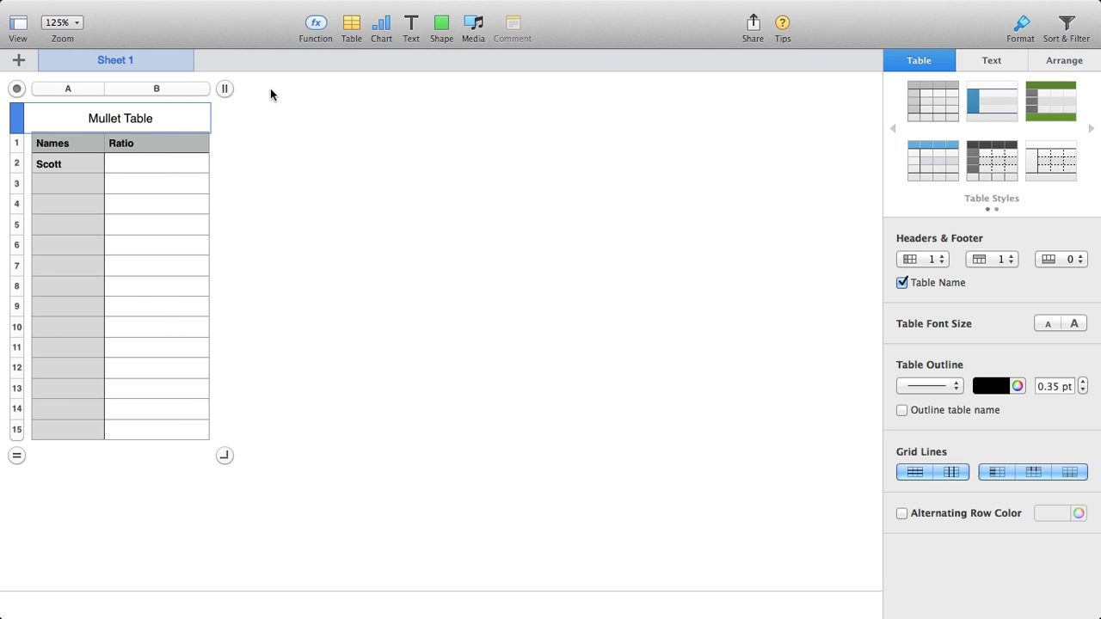
{"action": "left_click", "coordinate": [224, 88]}
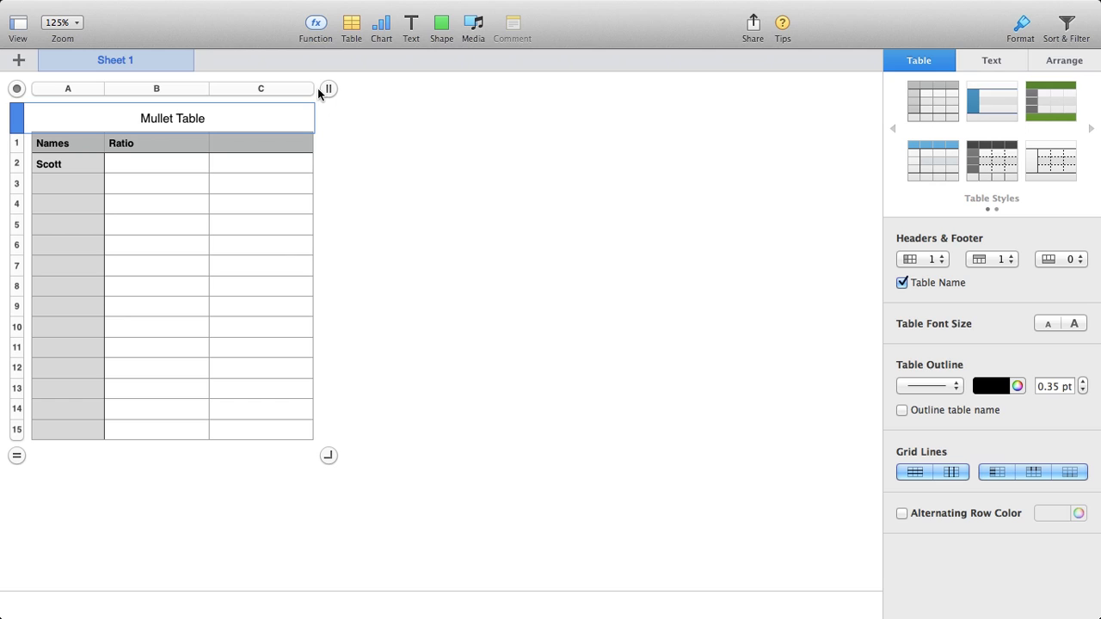
{"action": "left_click_drag", "start_coordinate": [311, 84], "coordinate": [252, 91]}
{"action": "left_click", "coordinate": [273, 88]}
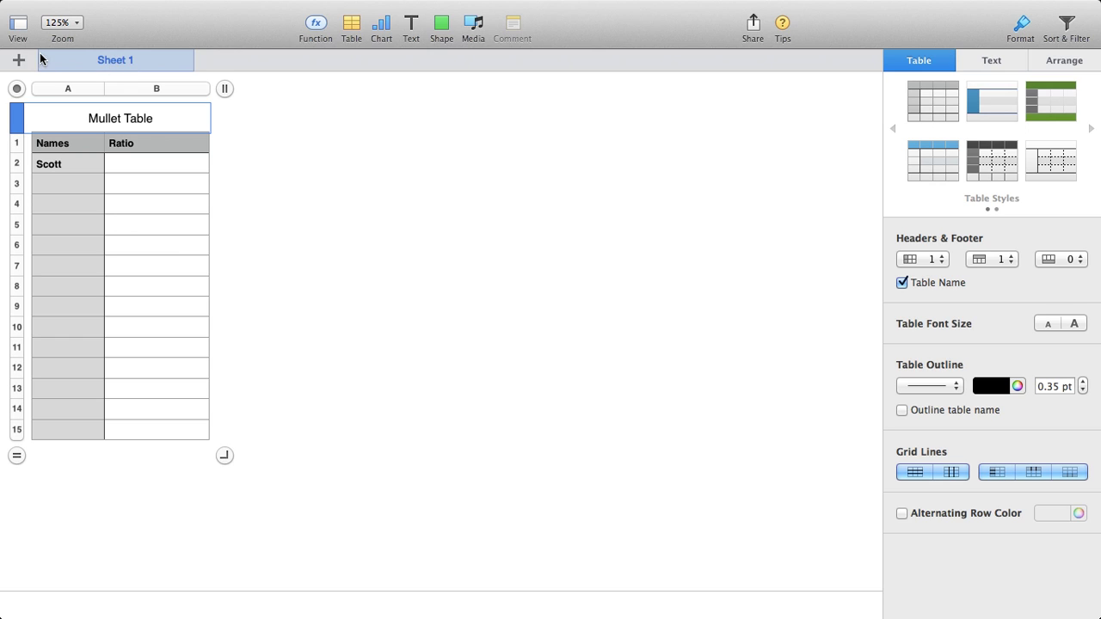
{"action": "left_click", "coordinate": [351, 25]}
{"action": "left_click", "coordinate": [332, 76]}
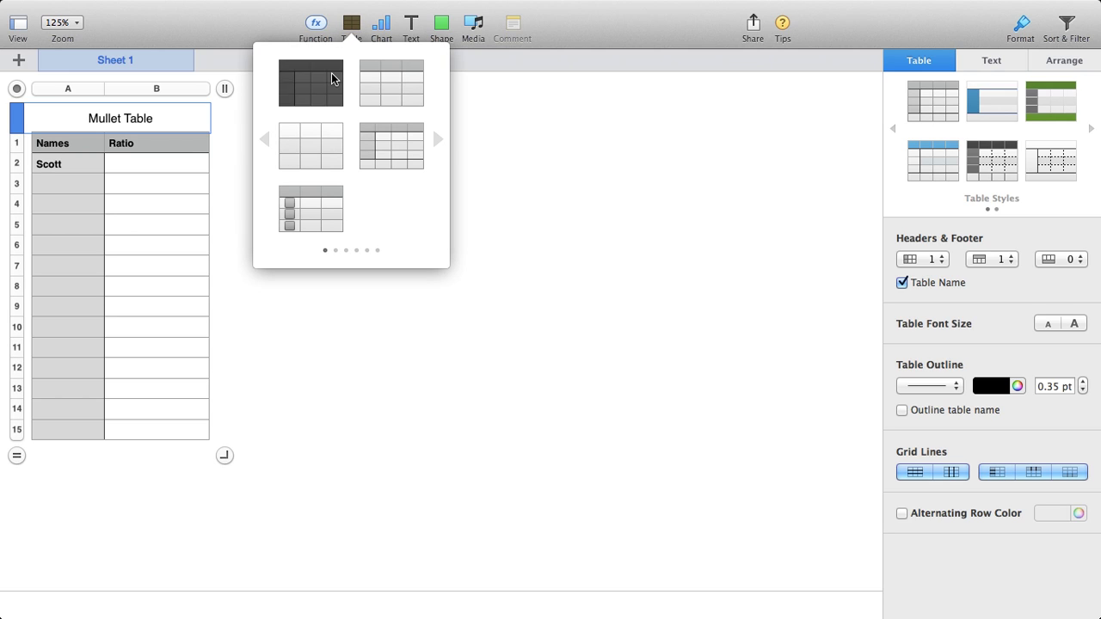
{"action": "left_click", "coordinate": [322, 204]}
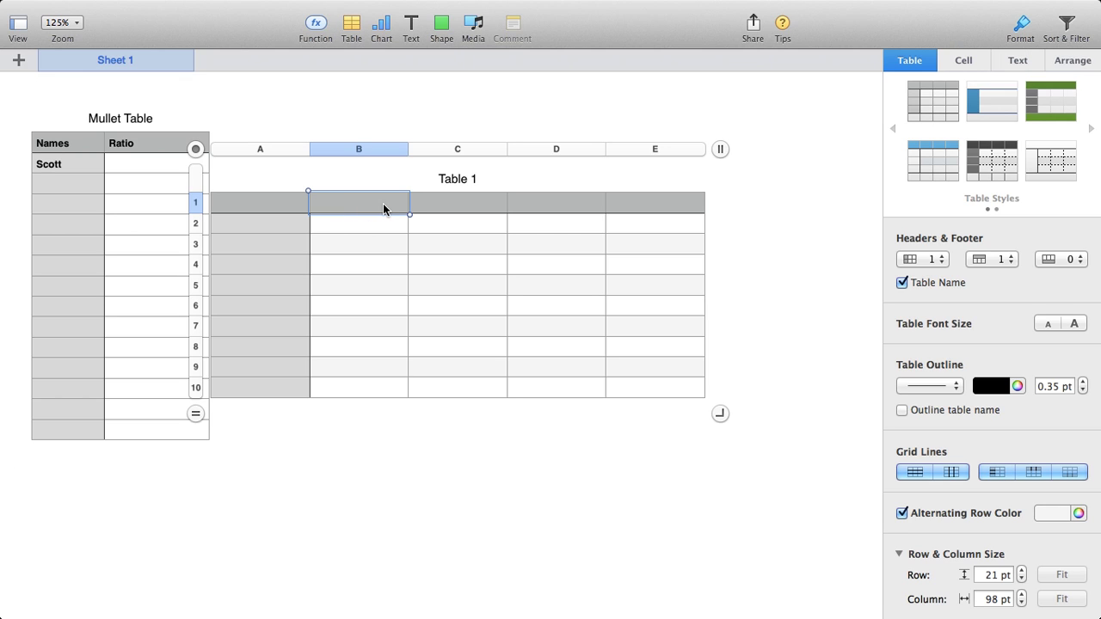
{"action": "right_click", "coordinate": [203, 148]}
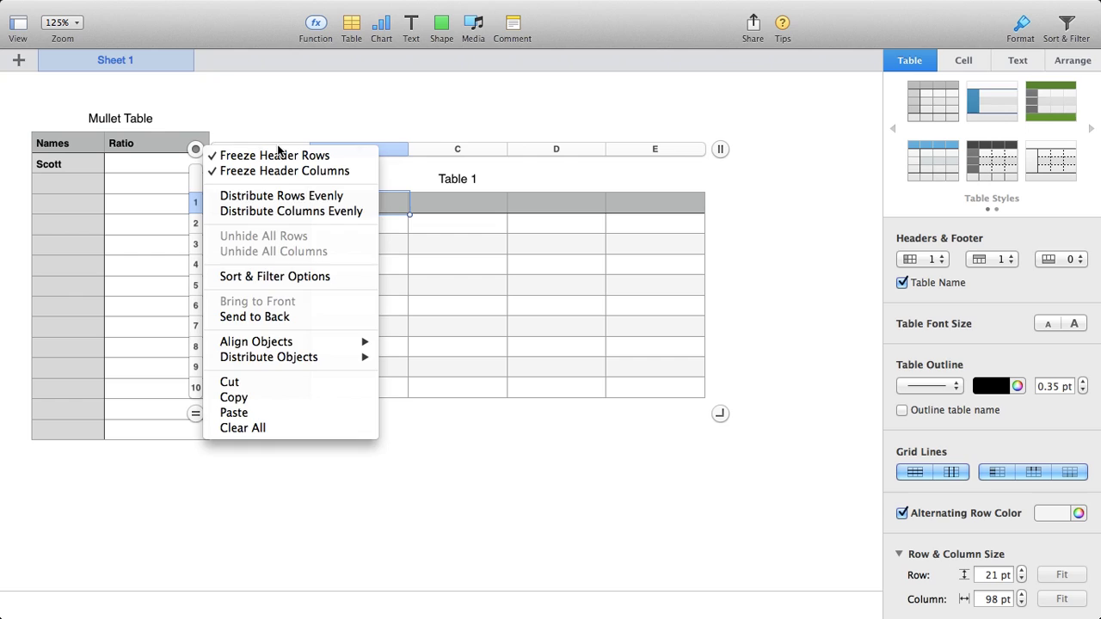
{"action": "left_click", "coordinate": [278, 128]}
{"action": "left_click", "coordinate": [268, 204]}
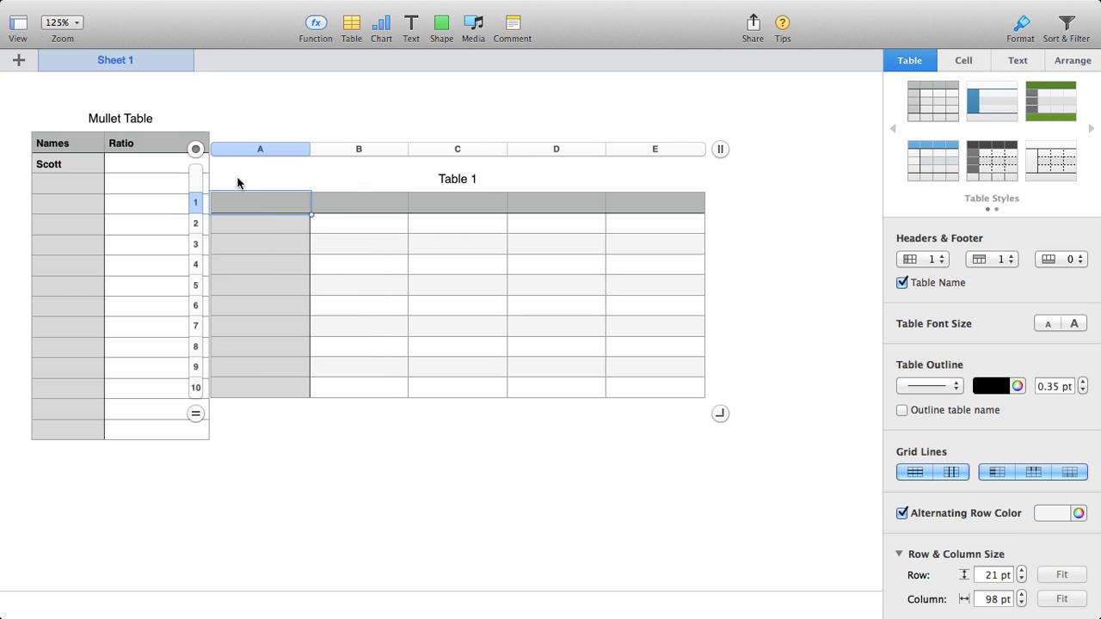
{"action": "left_click_drag", "start_coordinate": [197, 147], "coordinate": [281, 144]}
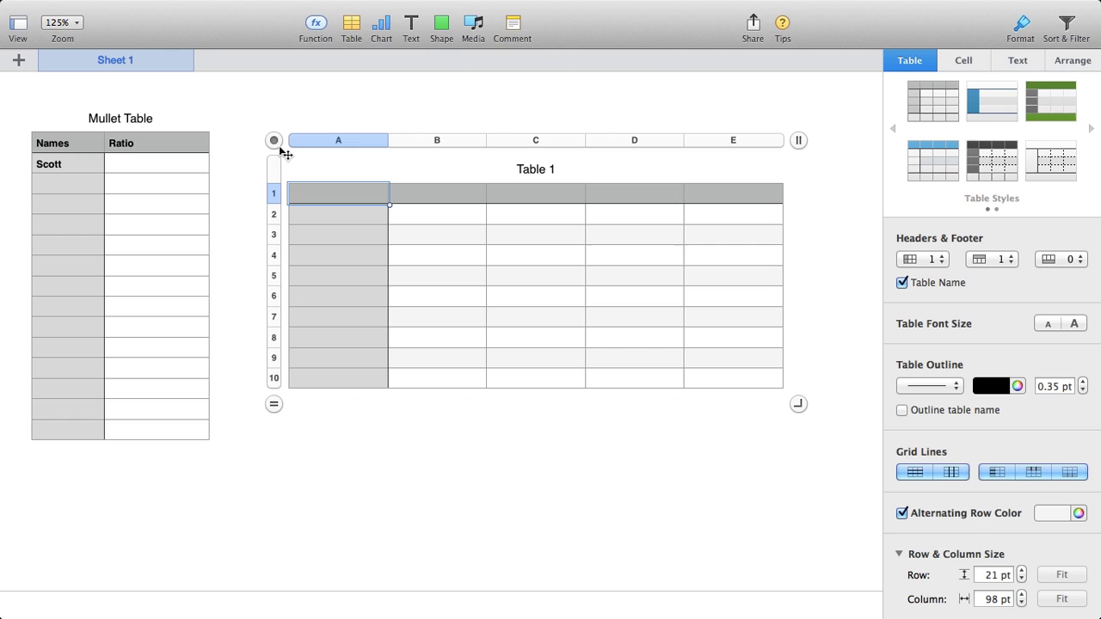
{"action": "left_click", "coordinate": [281, 146]}
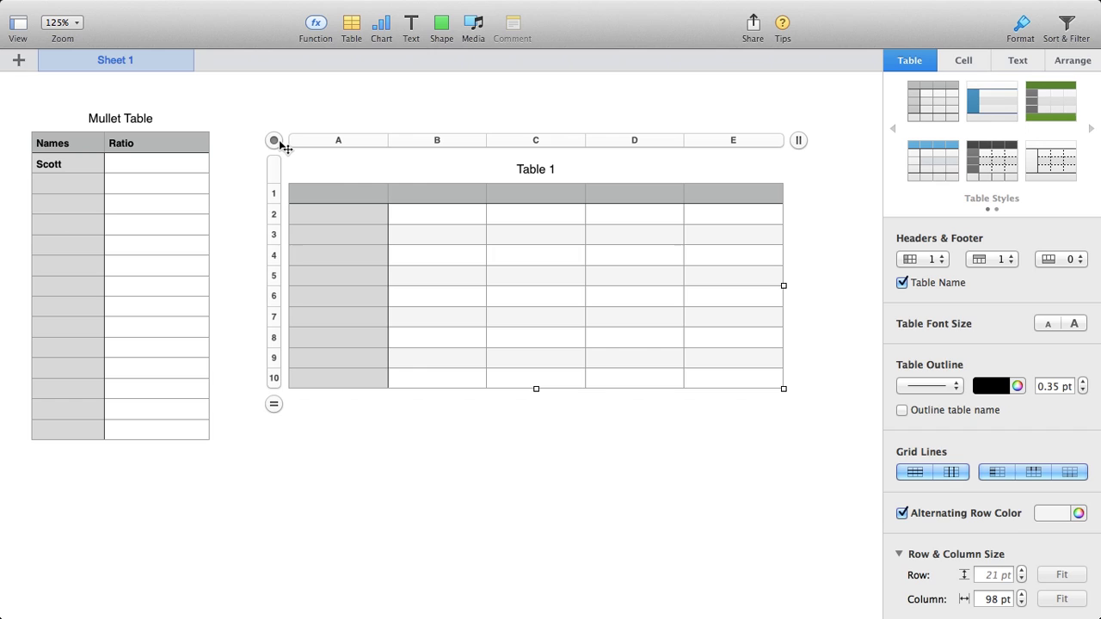
{"action": "key", "text": "Delete"}
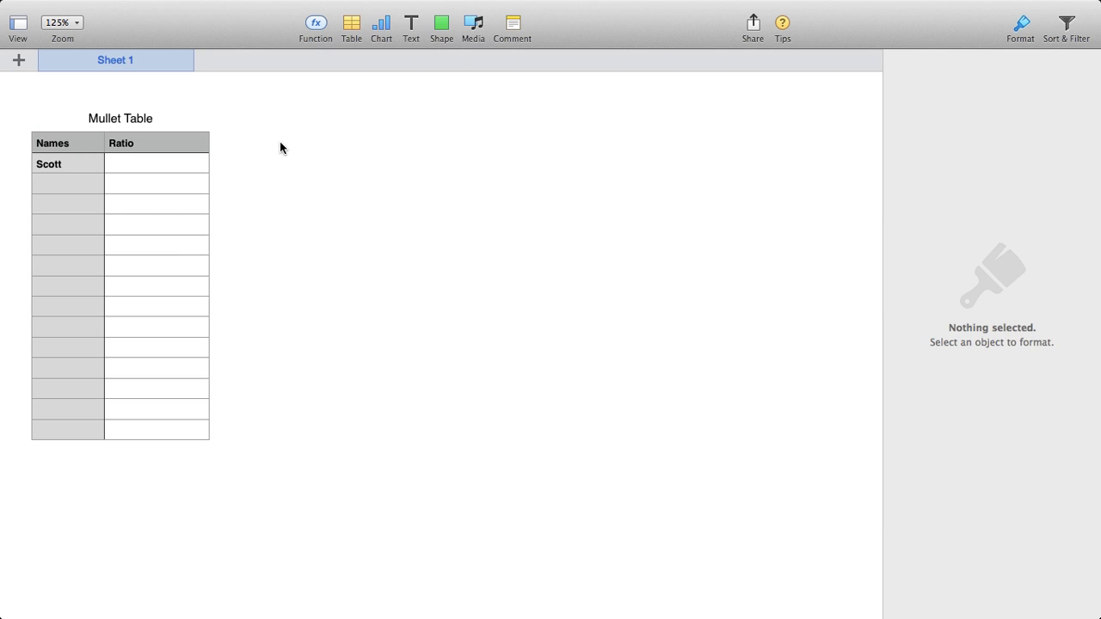
Step: Insert a new table in the first style and place it right of Mullet Table
{"action": "left_click", "coordinate": [352, 24]}
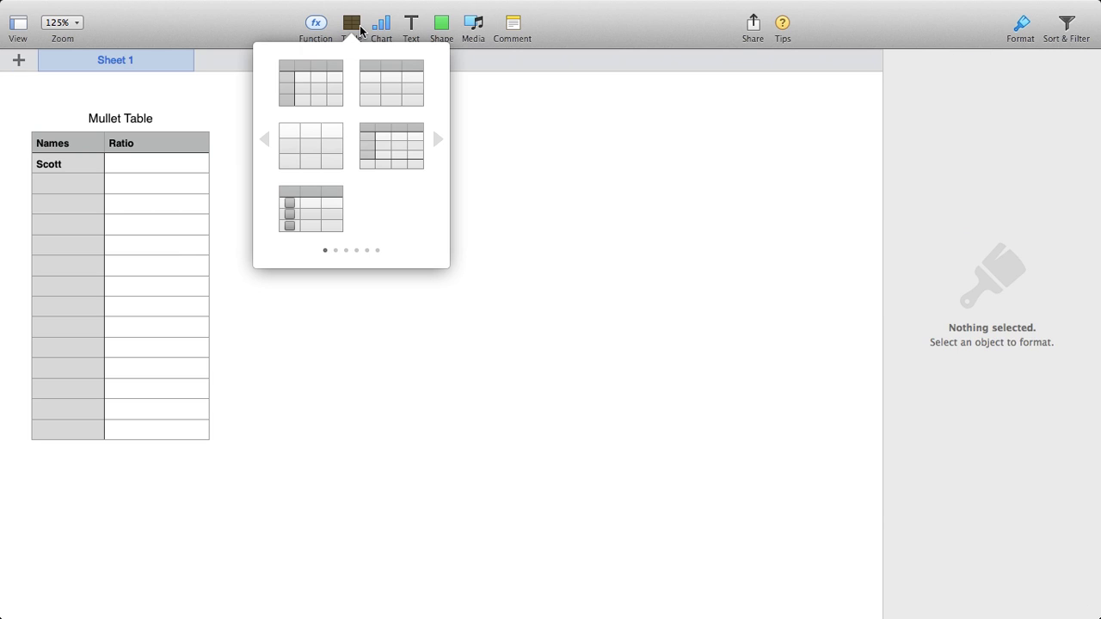
{"action": "left_click", "coordinate": [326, 83]}
{"action": "left_click_drag", "start_coordinate": [197, 150], "coordinate": [294, 152]}
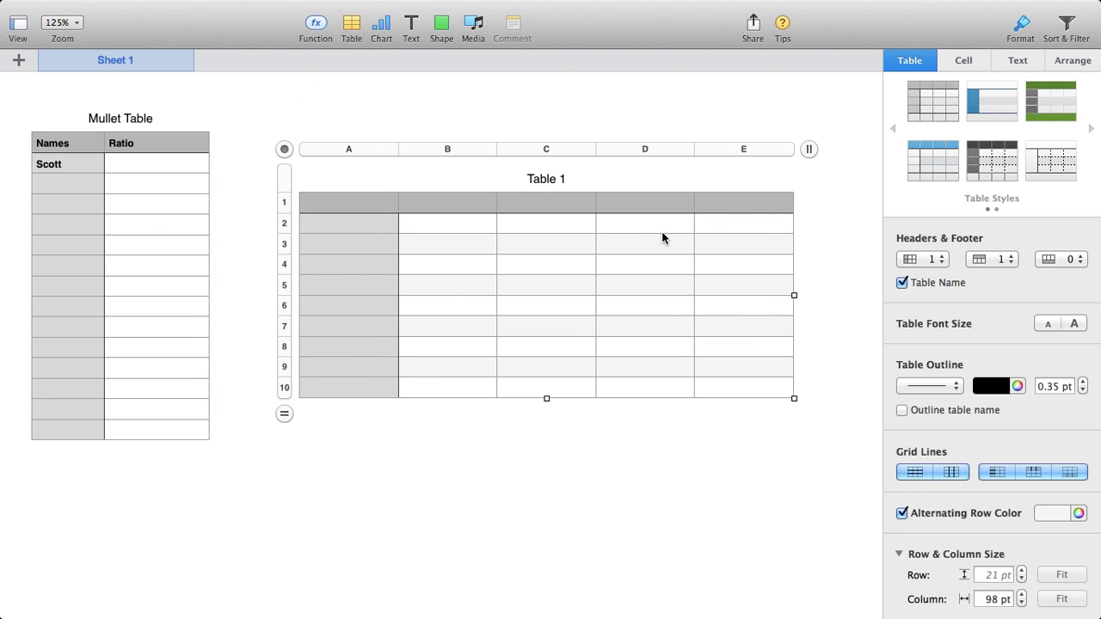
Step: Enter headers Names, Party, Business and Ratio in cells A1 through D1
{"action": "left_click", "coordinate": [331, 199]}
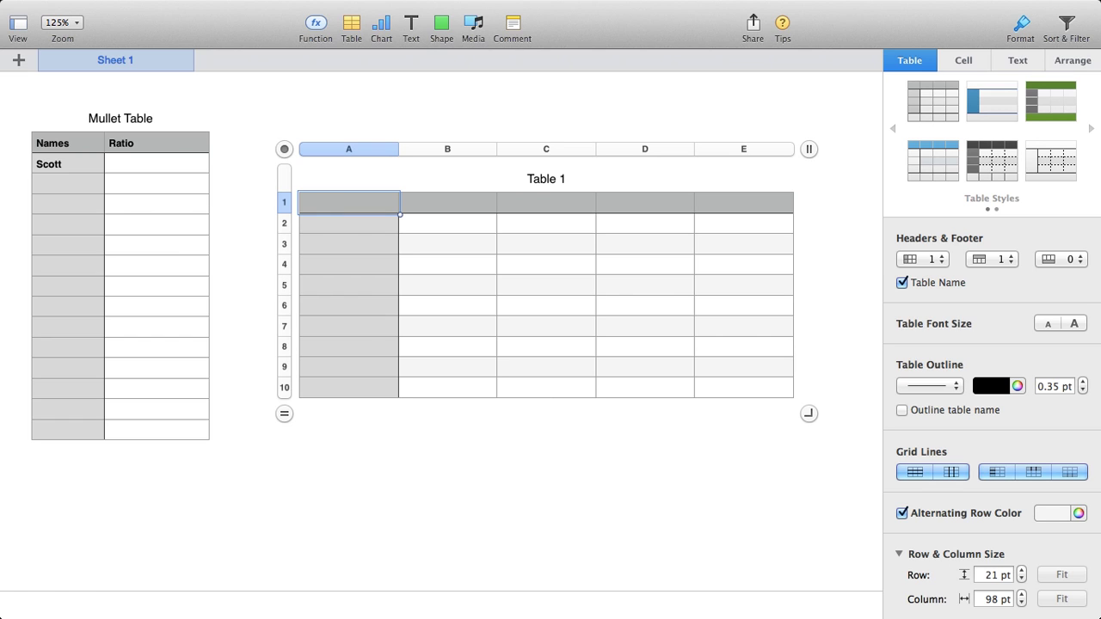
{"action": "type", "text": "Names"}
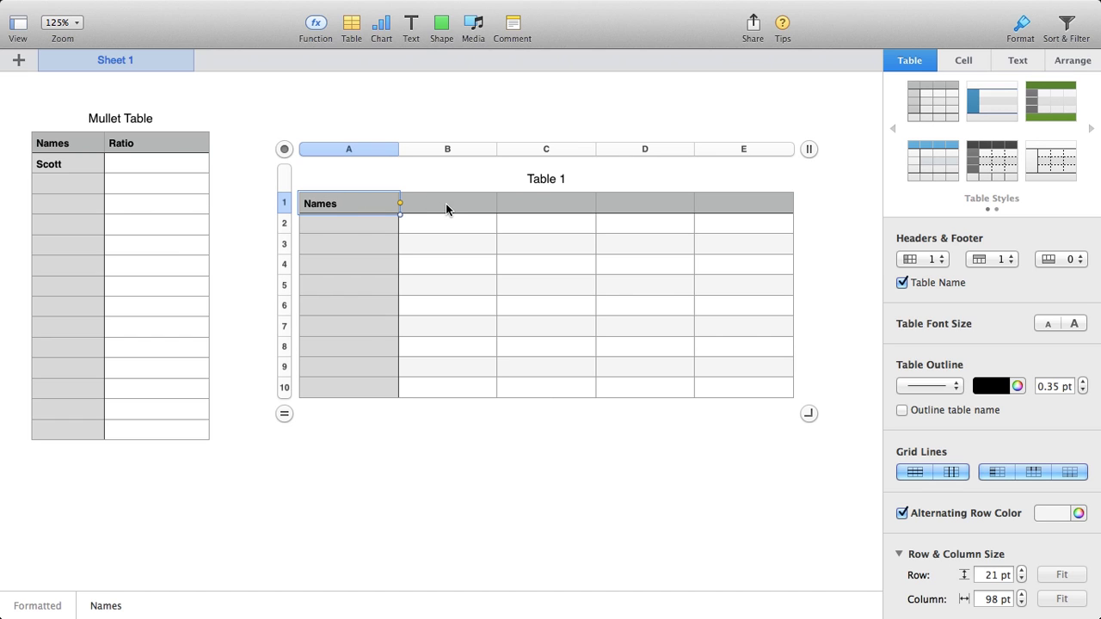
{"action": "left_click", "coordinate": [447, 207]}
{"action": "type", "text": "Pa"}
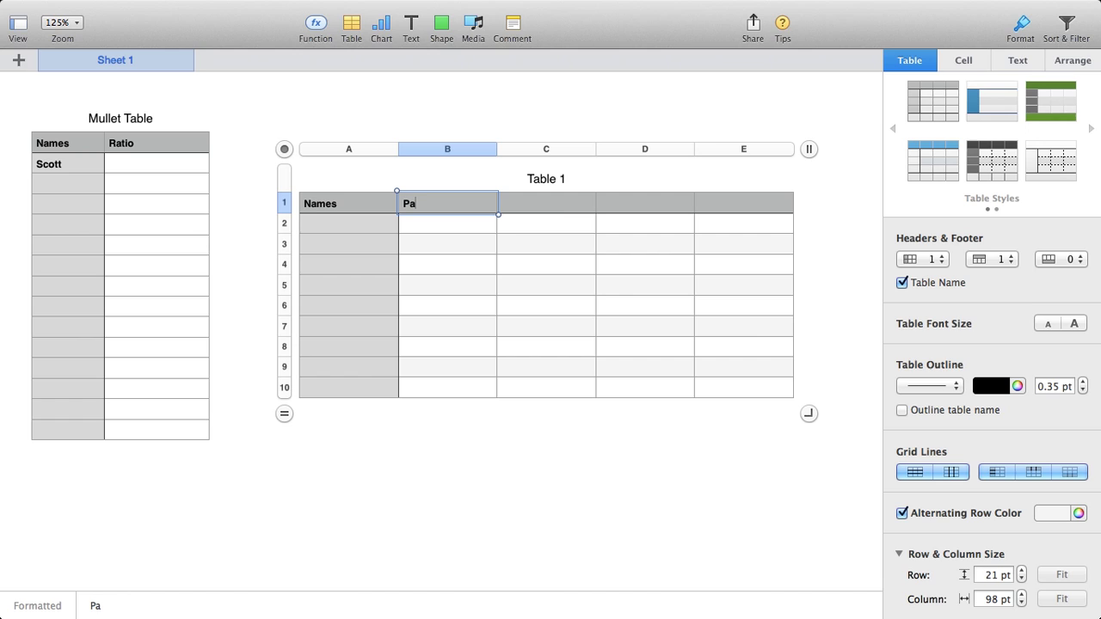
{"action": "type", "text": "rty"}
{"action": "left_click", "coordinate": [539, 206]}
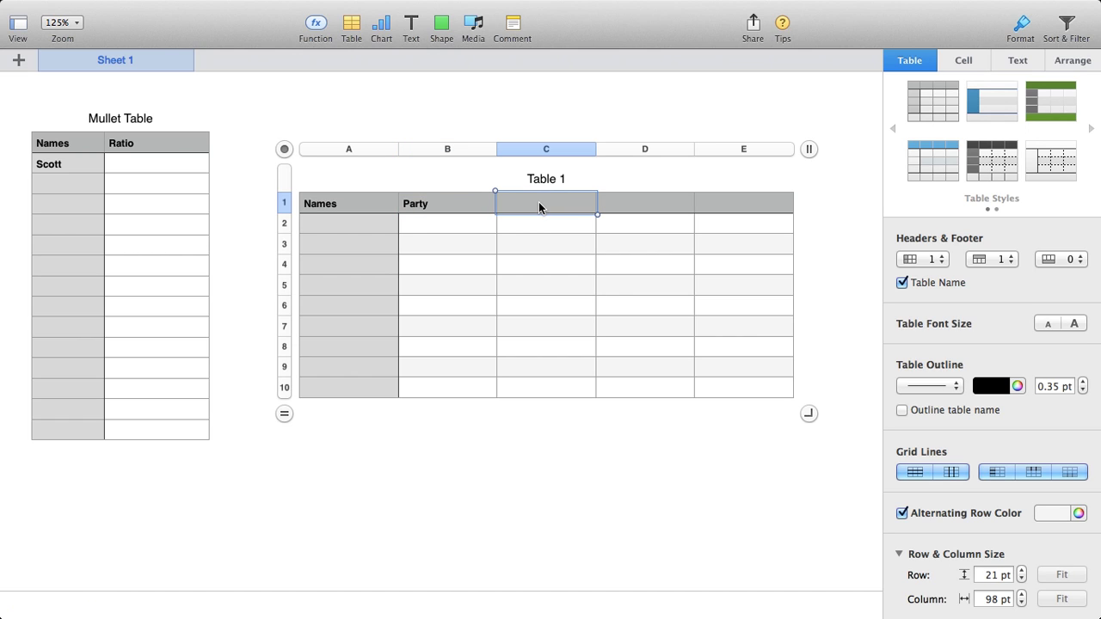
{"action": "type", "text": "Business"}
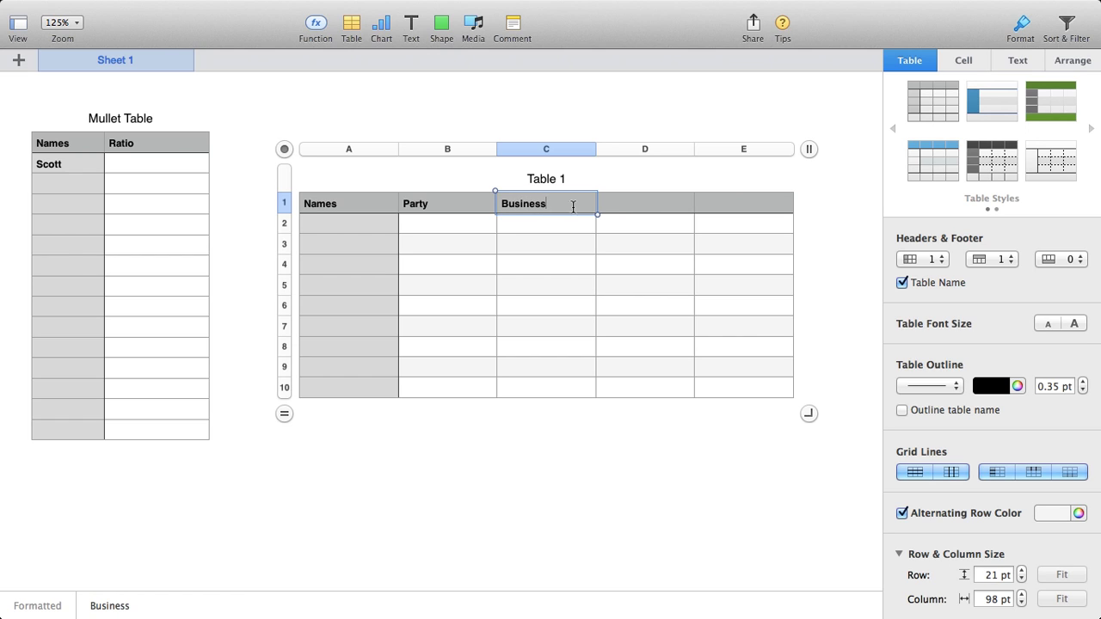
{"action": "left_click", "coordinate": [637, 209]}
{"action": "type", "text": "Ratio"}
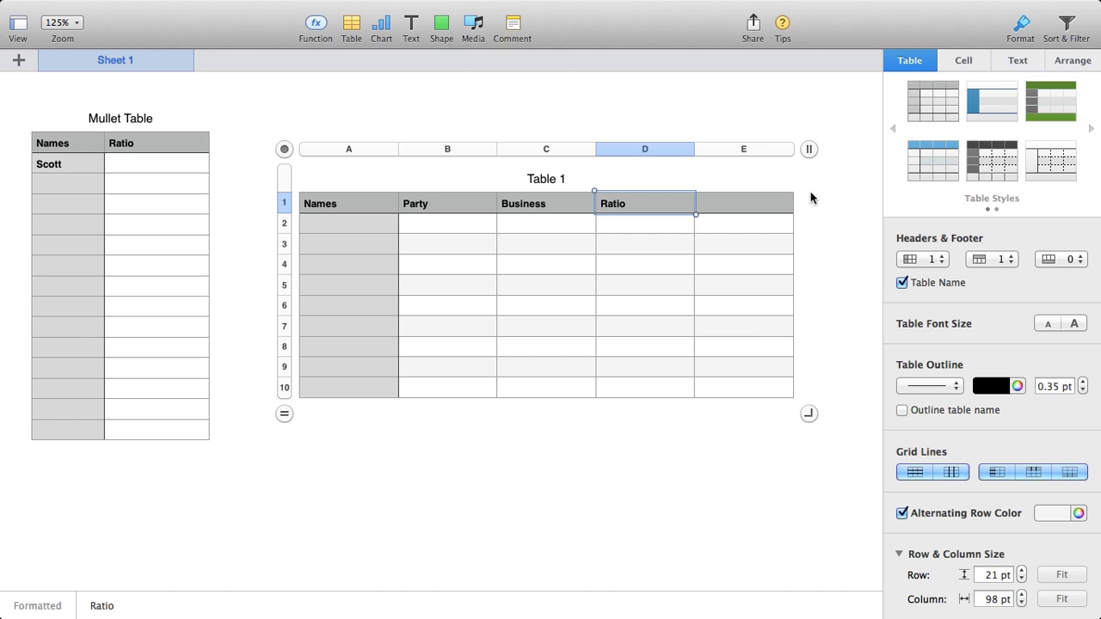
Step: Remove empty column E and extend the new table to 15 rows
{"action": "left_click", "coordinate": [792, 149]}
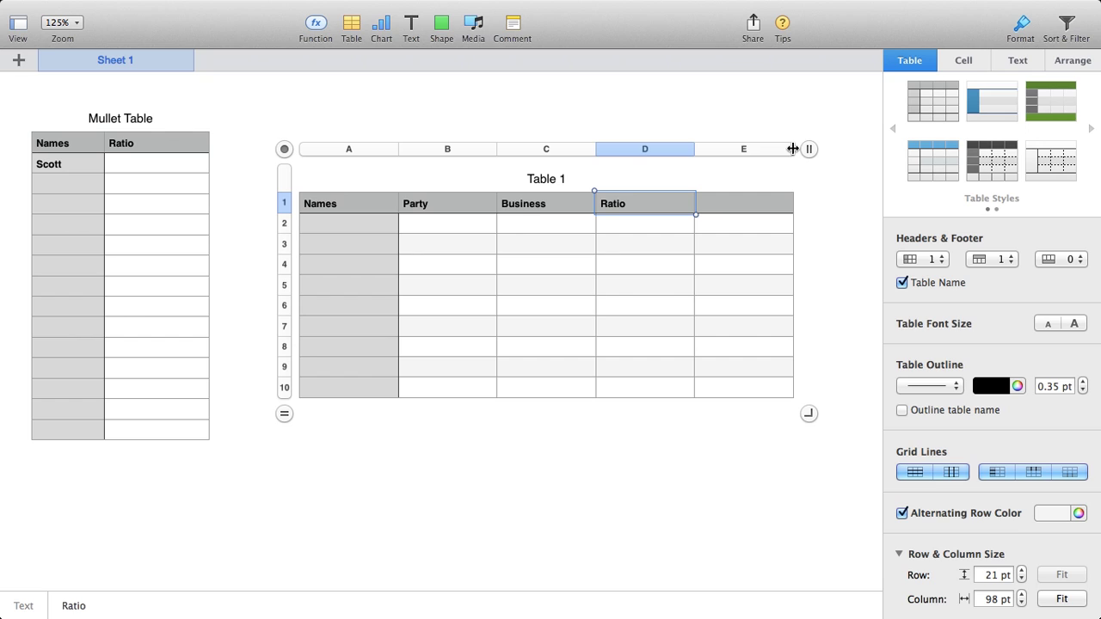
{"action": "left_click_drag", "start_coordinate": [808, 149], "coordinate": [714, 150]}
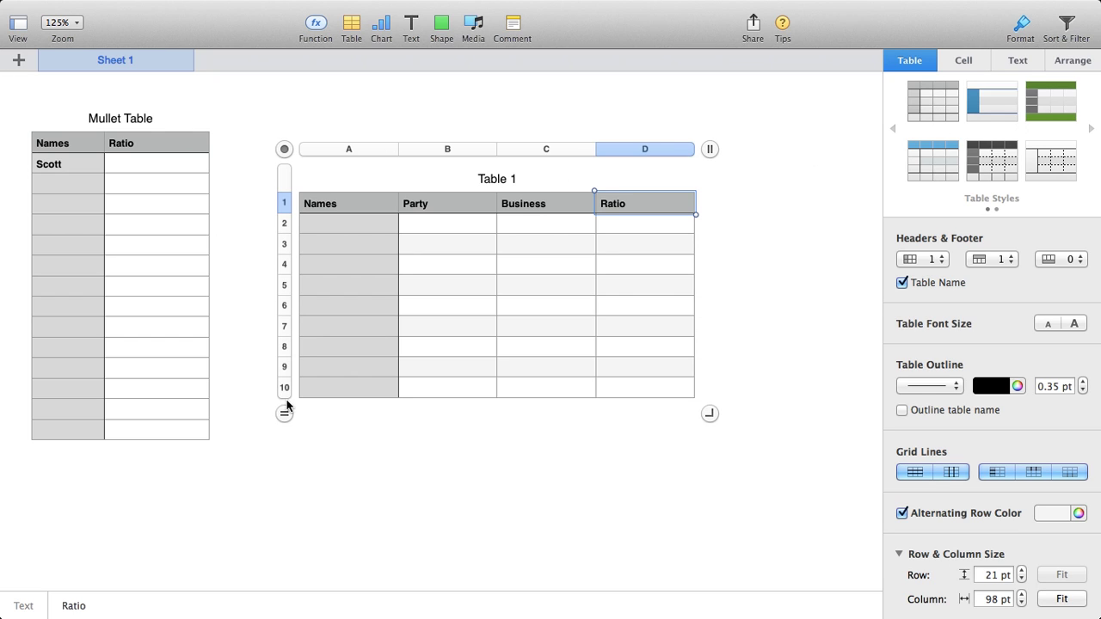
{"action": "left_click_drag", "start_coordinate": [286, 416], "coordinate": [283, 522]}
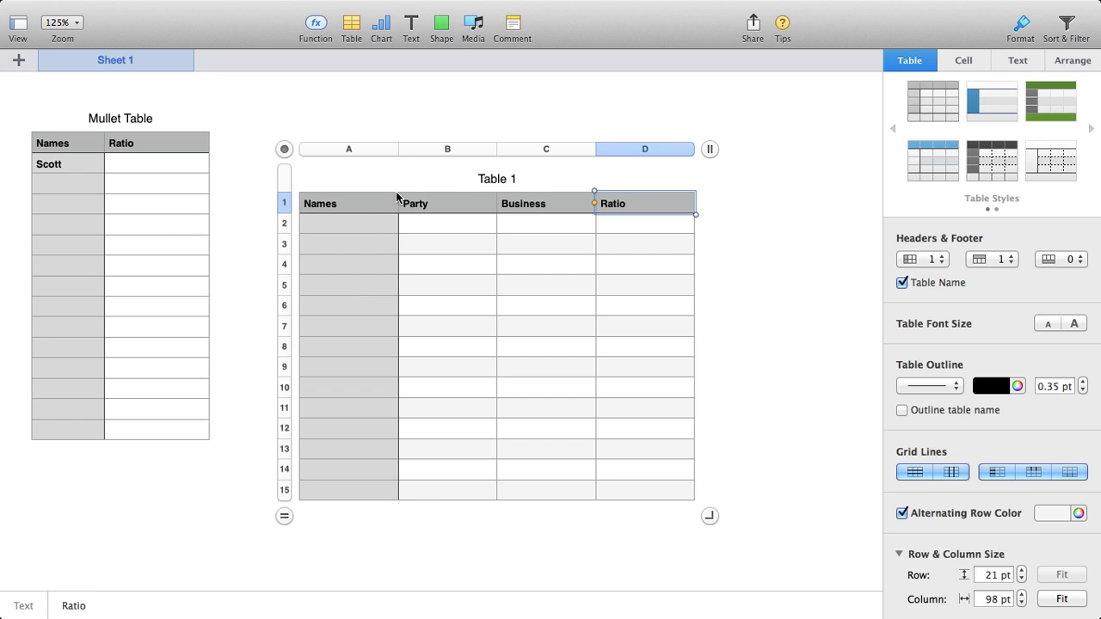
Step: Rename the table from 'Table 1' to 'Formula Table'
{"action": "left_click", "coordinate": [495, 179]}
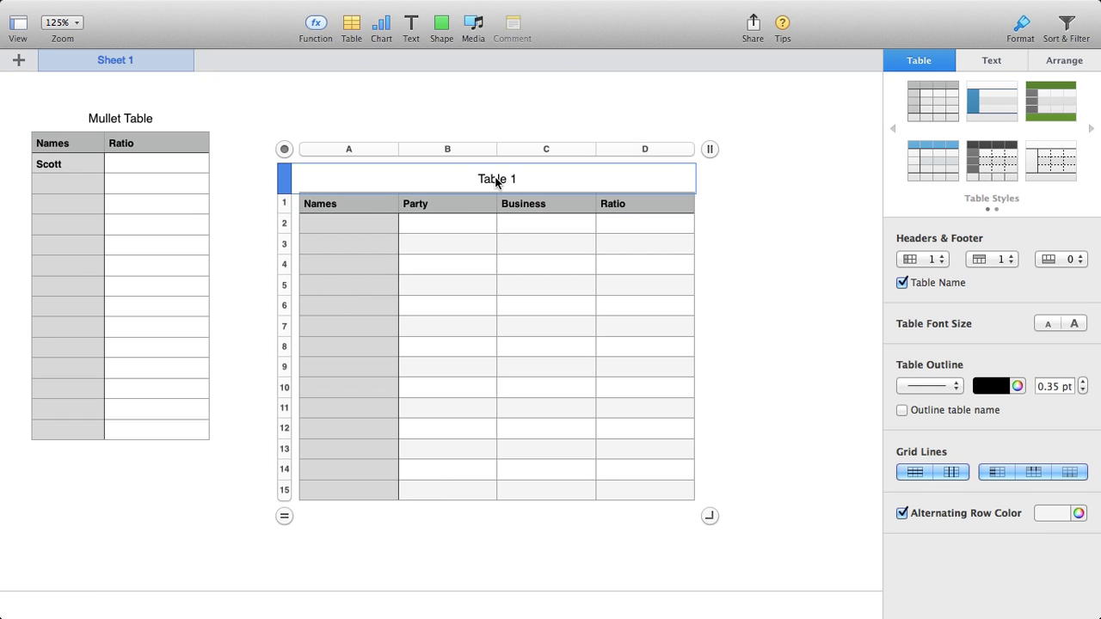
{"action": "left_click", "coordinate": [495, 181]}
{"action": "left_click_drag", "start_coordinate": [520, 180], "coordinate": [468, 180]}
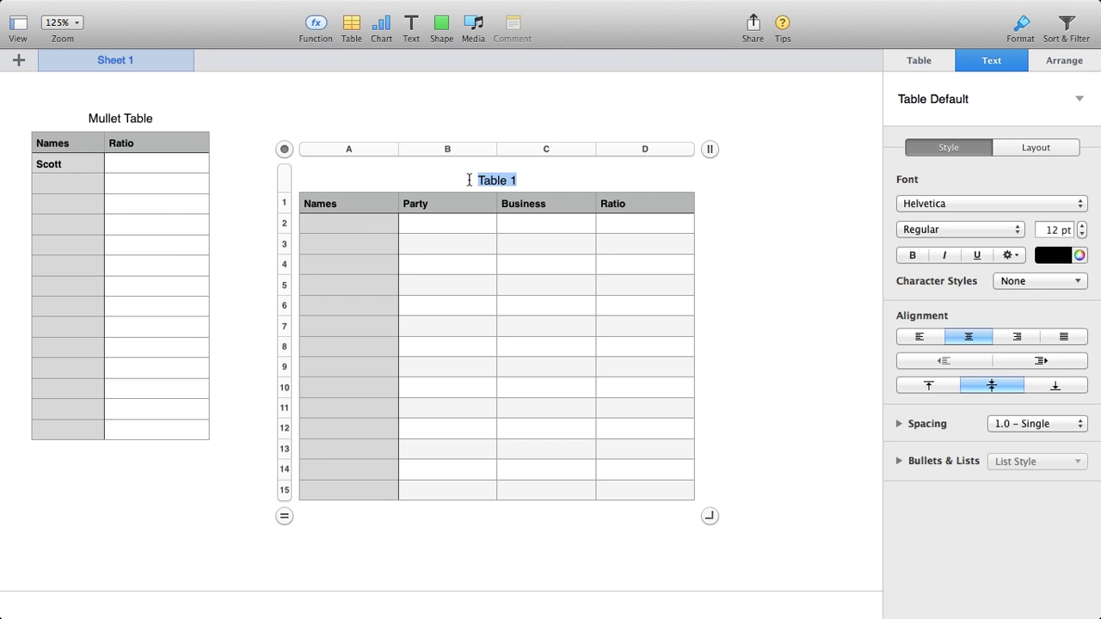
{"action": "type", "text": "Form"}
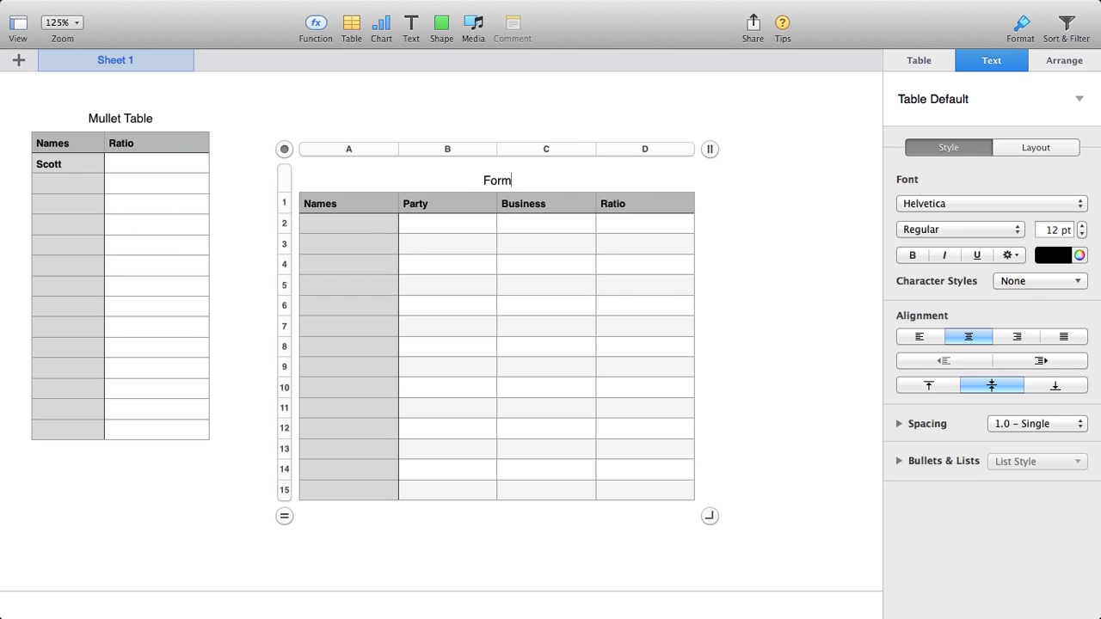
{"action": "type", "text": "ula Table"}
Step: Fill row 2 with a first name, Party 12 and Business 4, then select D2
{"action": "left_click", "coordinate": [372, 228]}
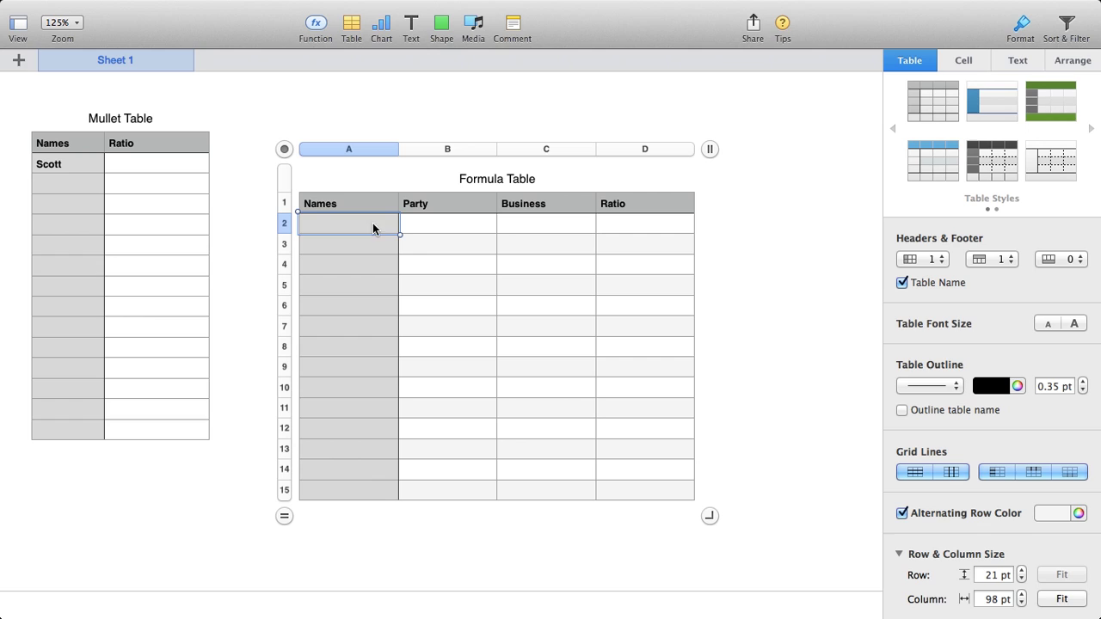
{"action": "type", "text": "Scott"}
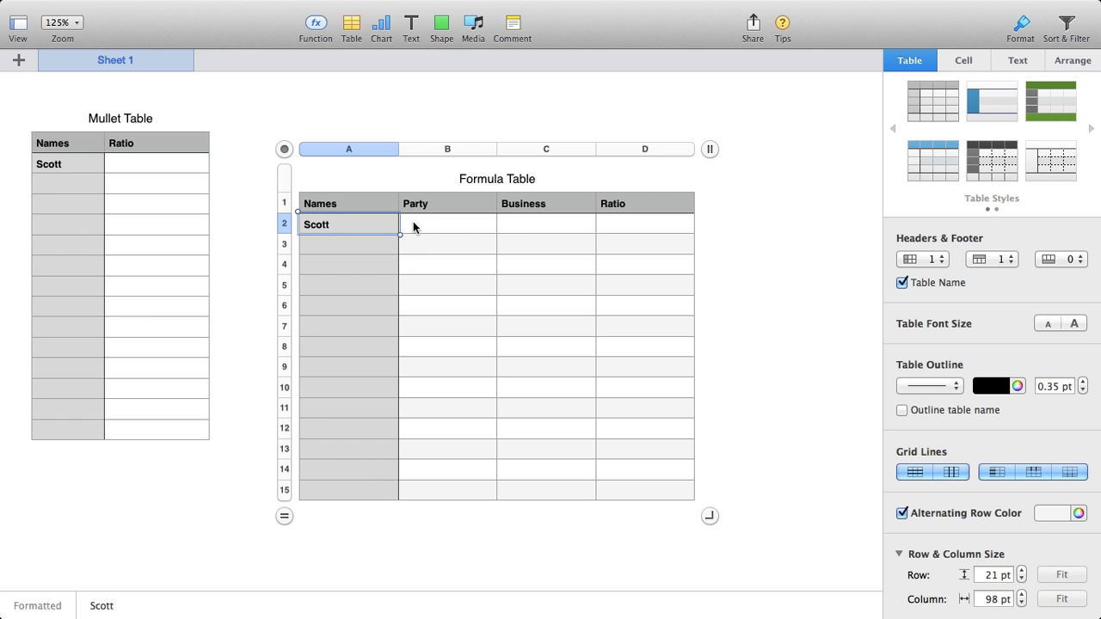
{"action": "left_click", "coordinate": [462, 226]}
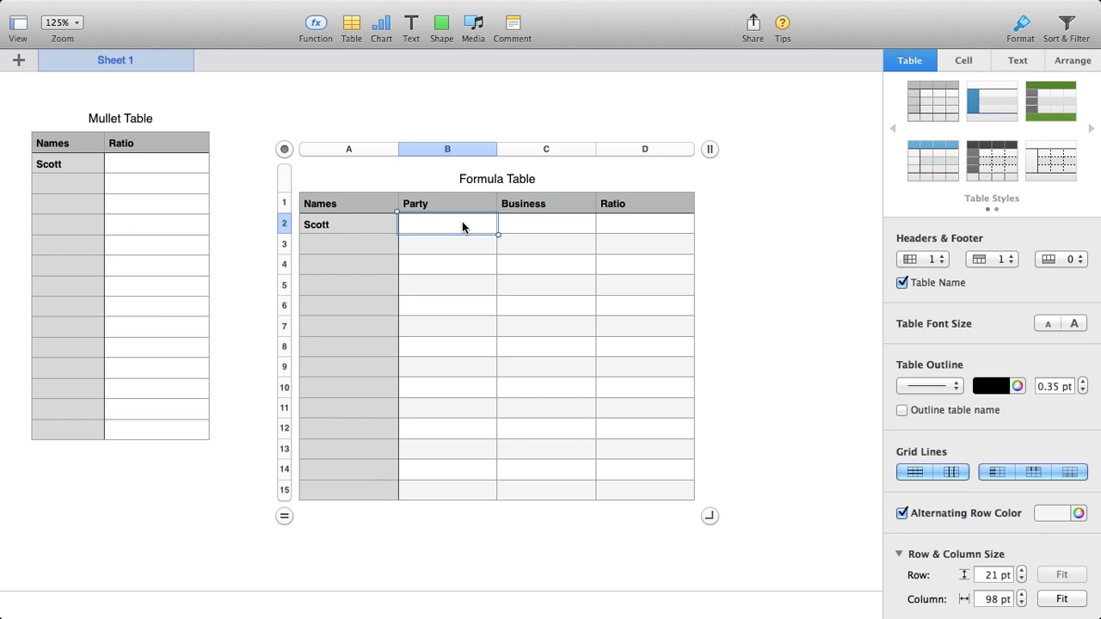
{"action": "type", "text": "12"}
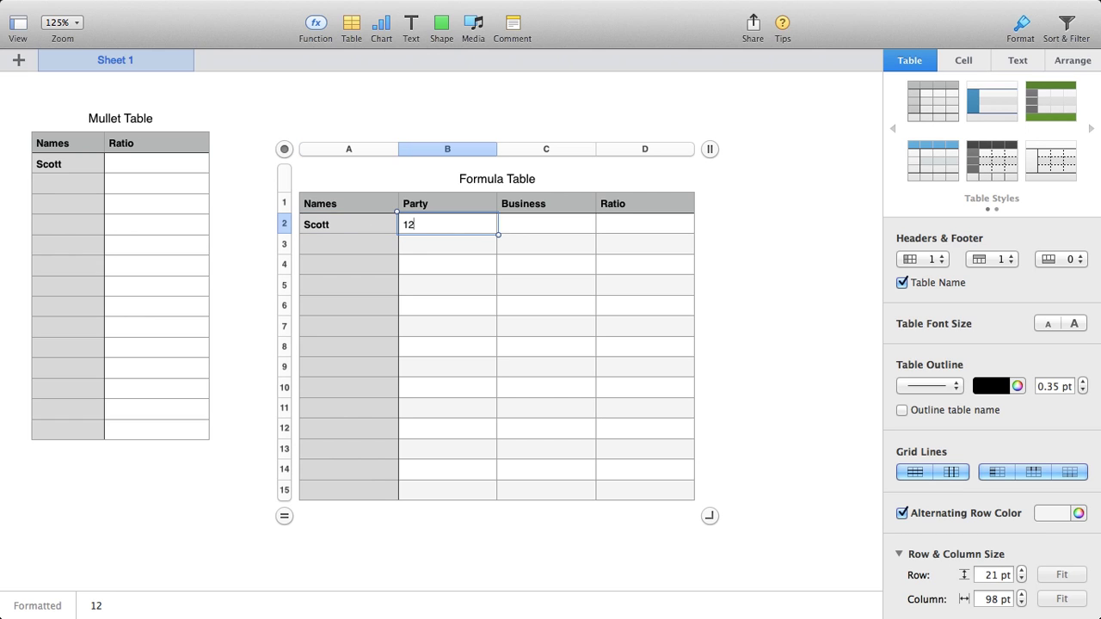
{"action": "left_click", "coordinate": [522, 226]}
{"action": "type", "text": "4"}
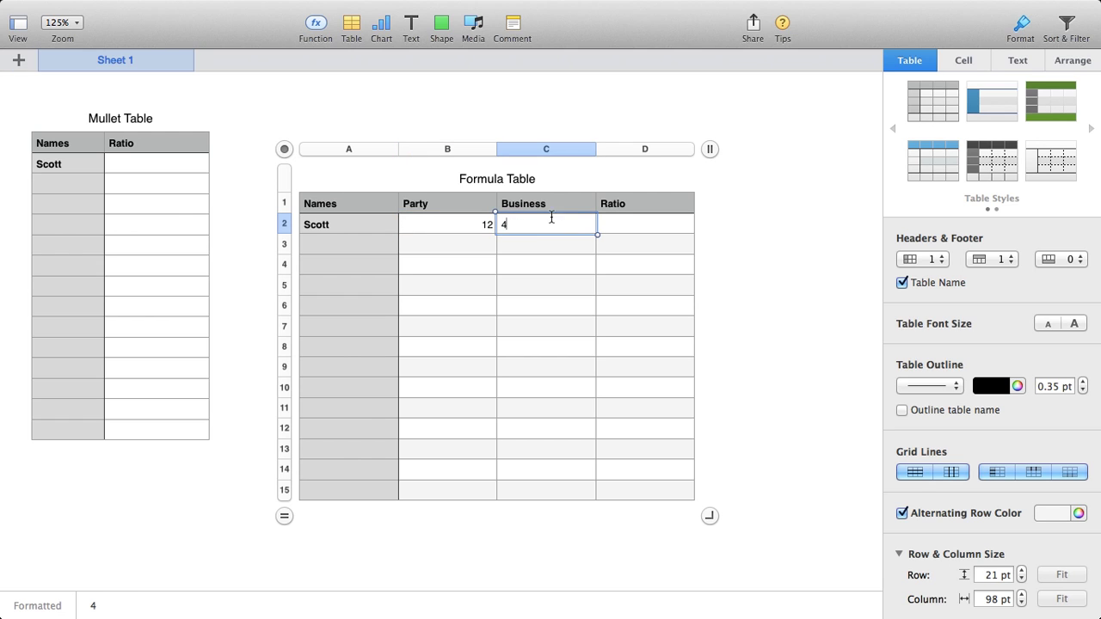
{"action": "left_click", "coordinate": [619, 225]}
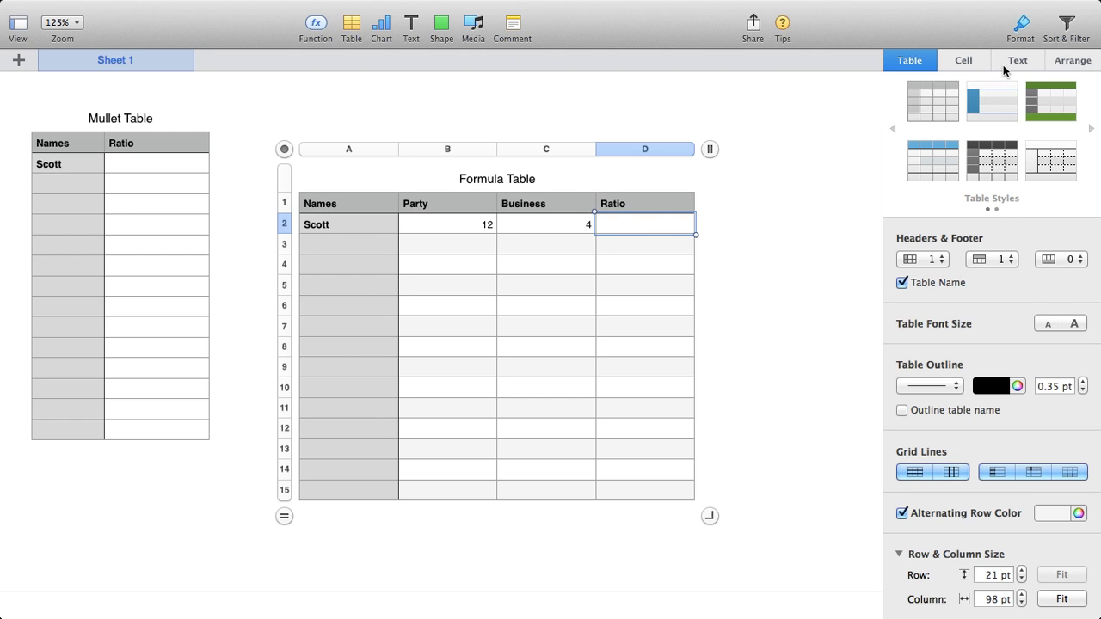
{"action": "left_click", "coordinate": [969, 61]}
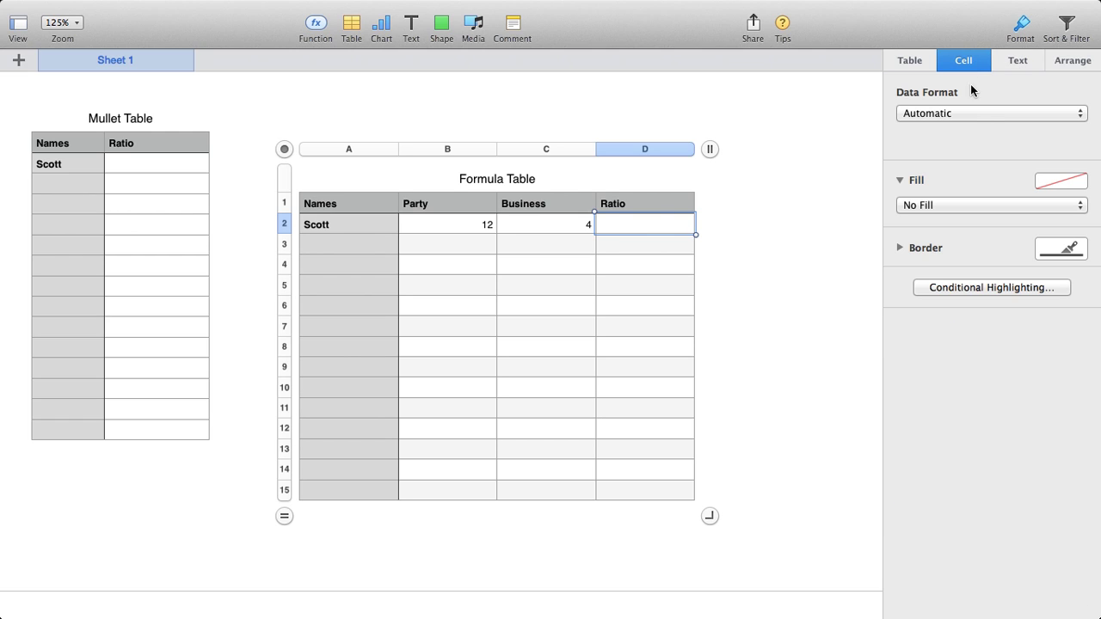
{"action": "left_click", "coordinate": [972, 110]}
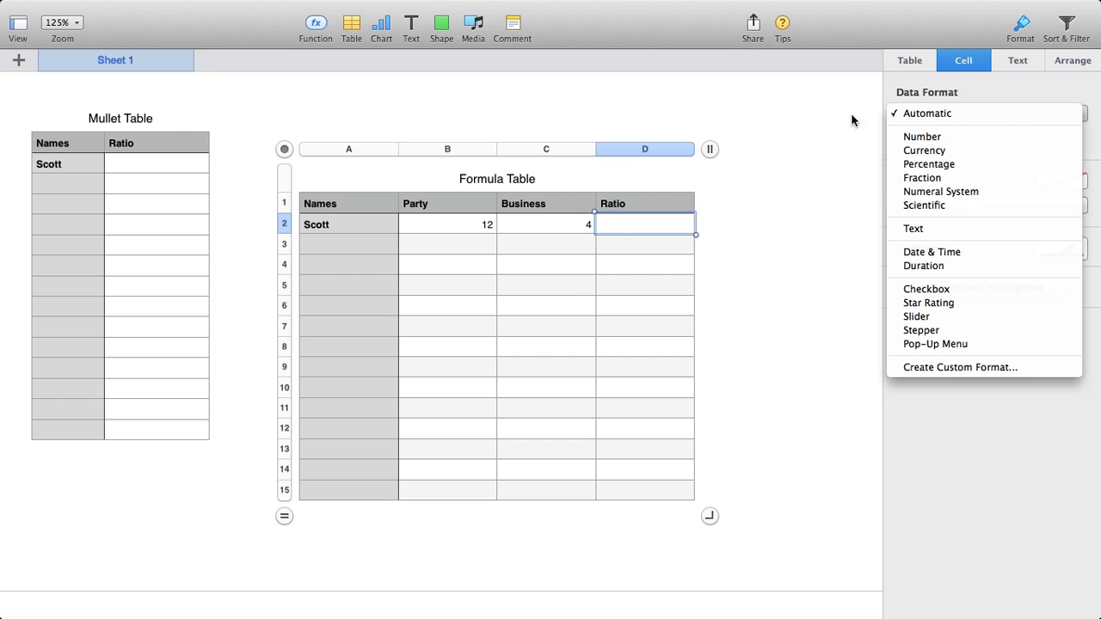
{"action": "left_click", "coordinate": [648, 149]}
{"action": "left_click", "coordinate": [946, 110]}
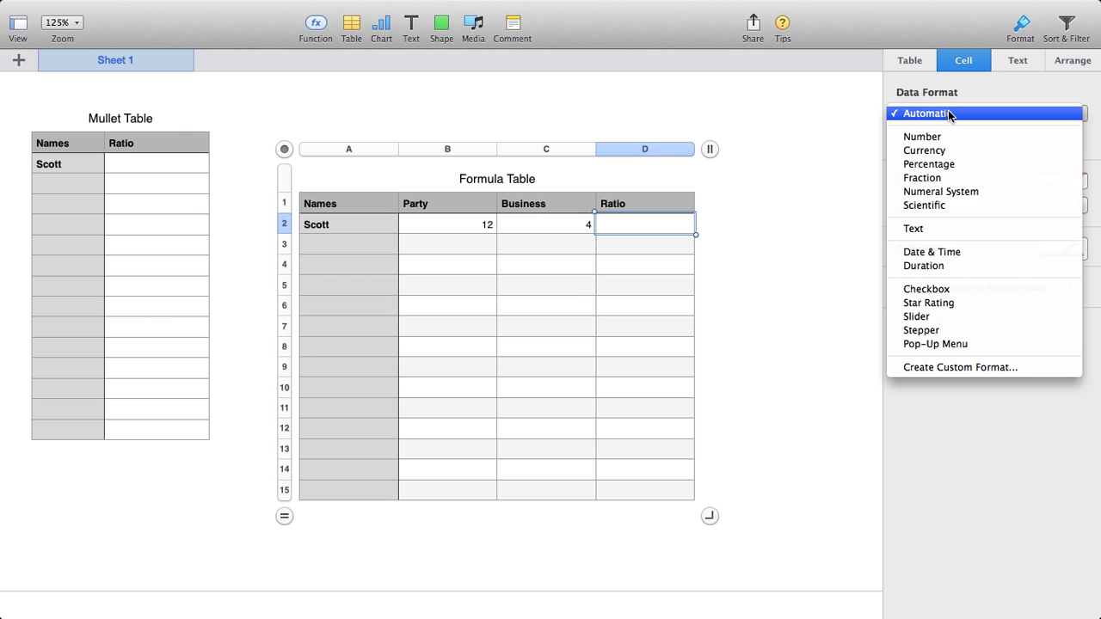
{"action": "left_click", "coordinate": [942, 140]}
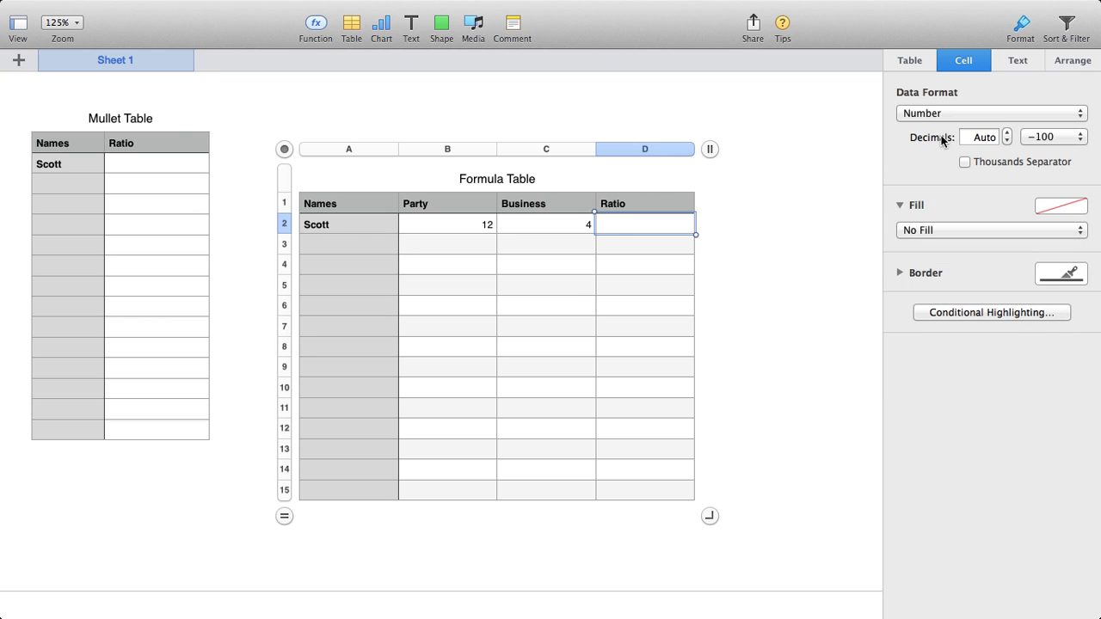
{"action": "left_click", "coordinate": [946, 113]}
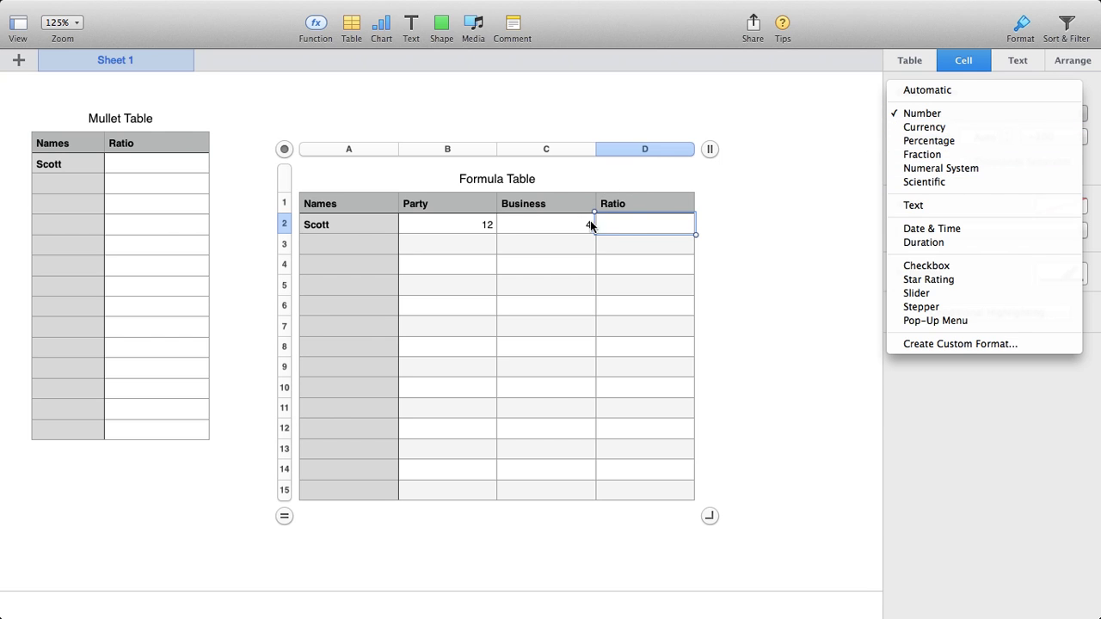
{"action": "left_click", "coordinate": [567, 147]}
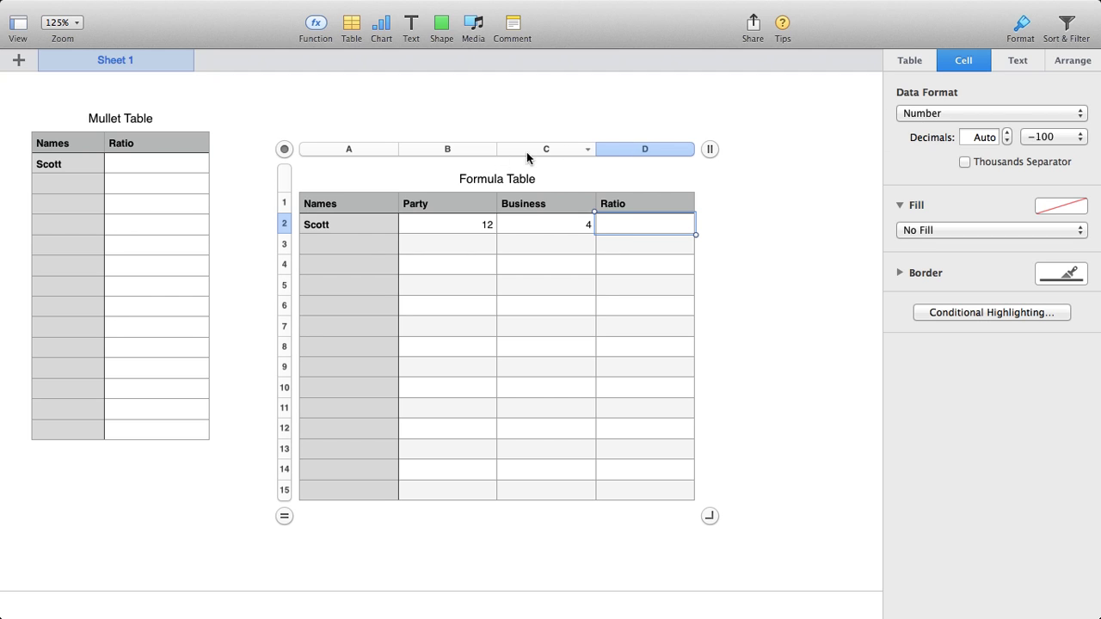
{"action": "left_click", "coordinate": [547, 149]}
{"action": "left_click", "coordinate": [924, 113]}
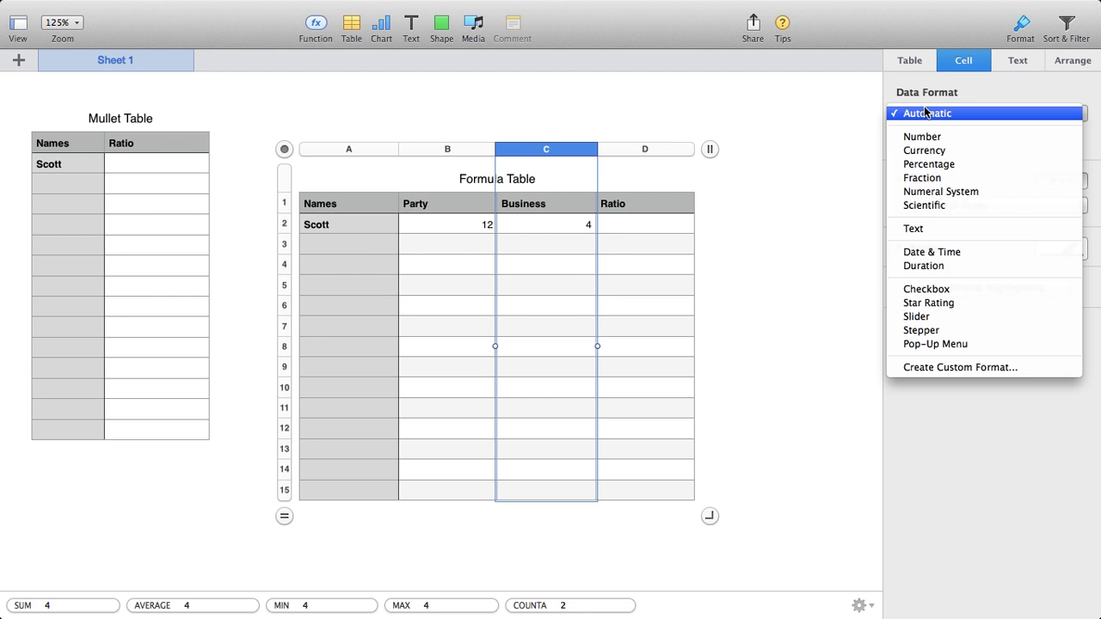
{"action": "left_click", "coordinate": [921, 135]}
{"action": "left_click", "coordinate": [452, 149]}
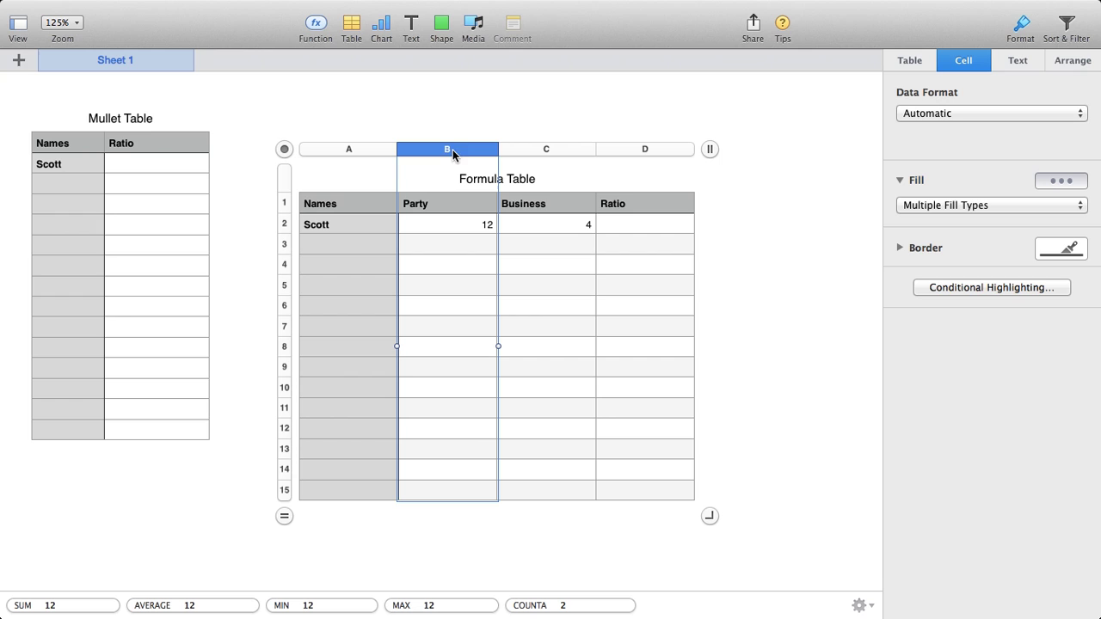
{"action": "left_click", "coordinate": [924, 112]}
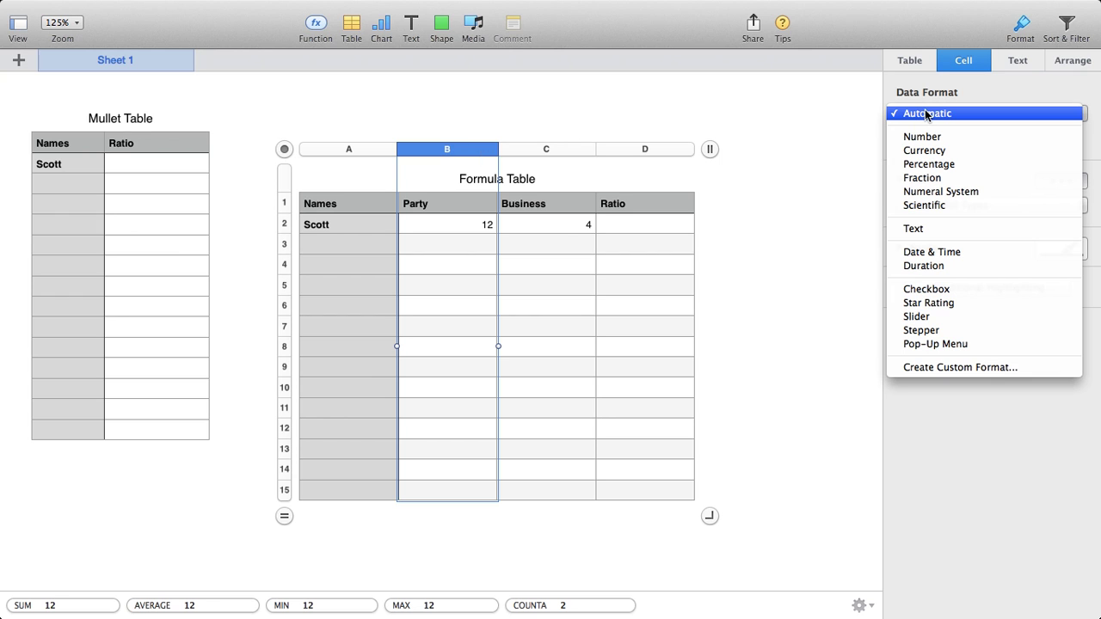
{"action": "left_click", "coordinate": [921, 137]}
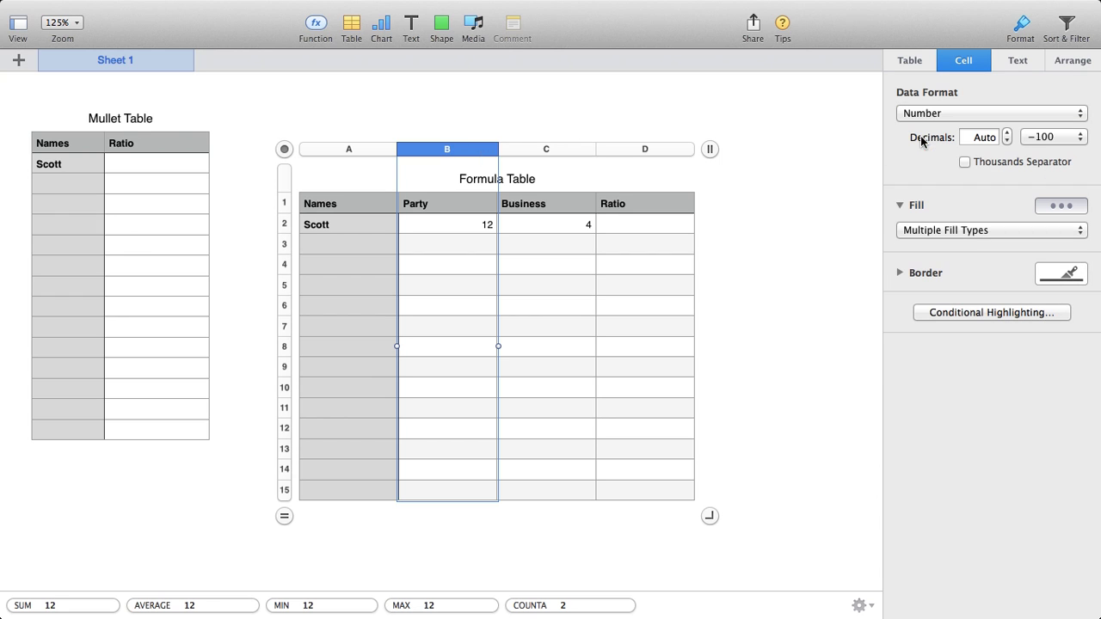
{"action": "left_click", "coordinate": [659, 223]}
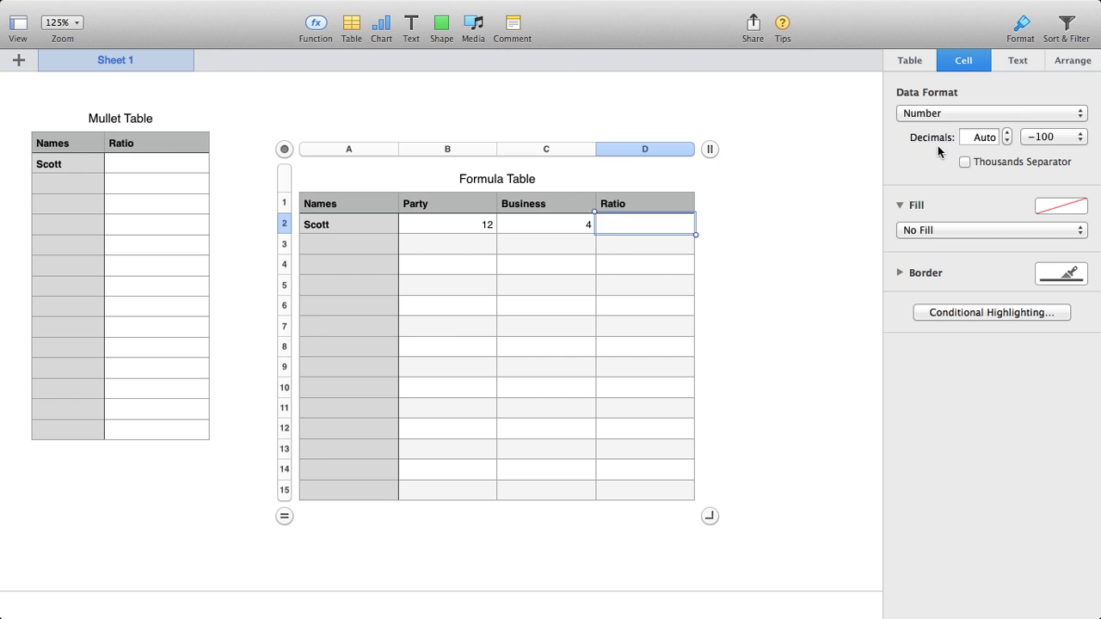
{"action": "left_click", "coordinate": [1008, 140]}
{"action": "left_click", "coordinate": [1008, 135]}
{"action": "left_click", "coordinate": [1008, 135]}
{"action": "left_click", "coordinate": [1008, 135]}
{"action": "left_click", "coordinate": [1008, 135]}
{"action": "left_click", "coordinate": [1008, 141]}
{"action": "left_click", "coordinate": [1009, 142]}
{"action": "left_click", "coordinate": [1009, 142]}
{"action": "left_click", "coordinate": [623, 222]}
Step: Begin a formula in D2, filter functions by 'qu', and read QUOTIENT's description and examples
{"action": "type", "text": "="}
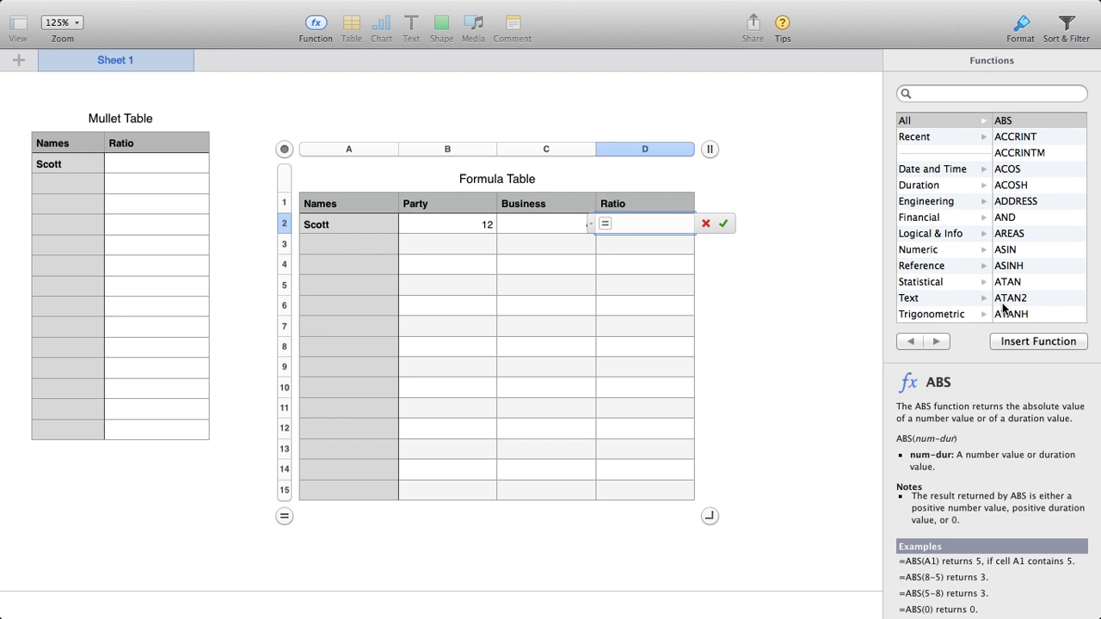
{"action": "left_click", "coordinate": [920, 89]}
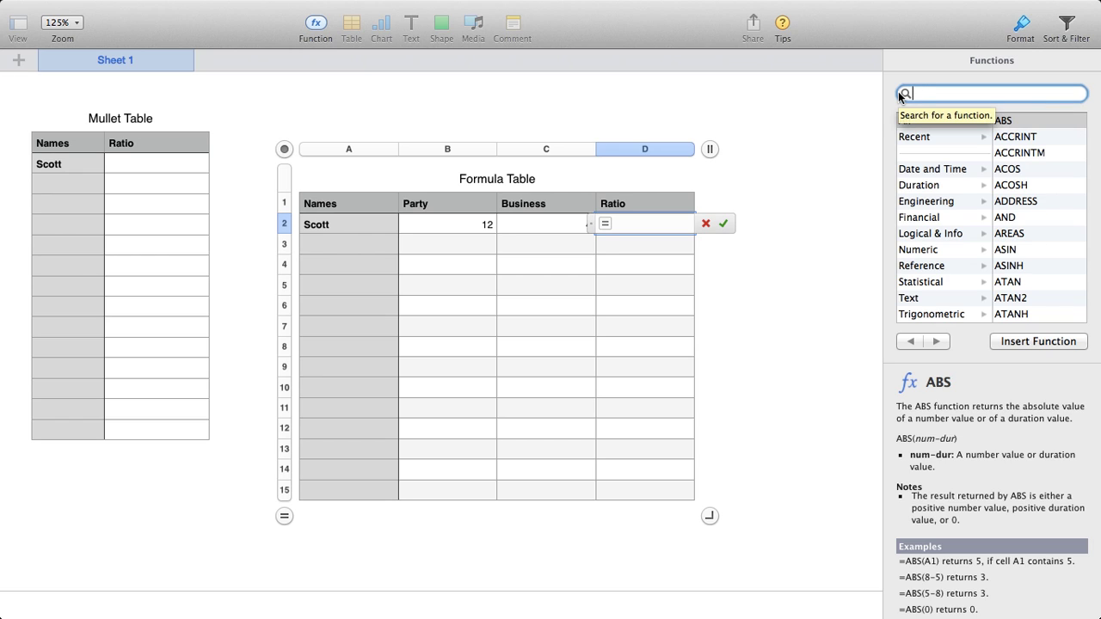
{"action": "type", "text": "qu"}
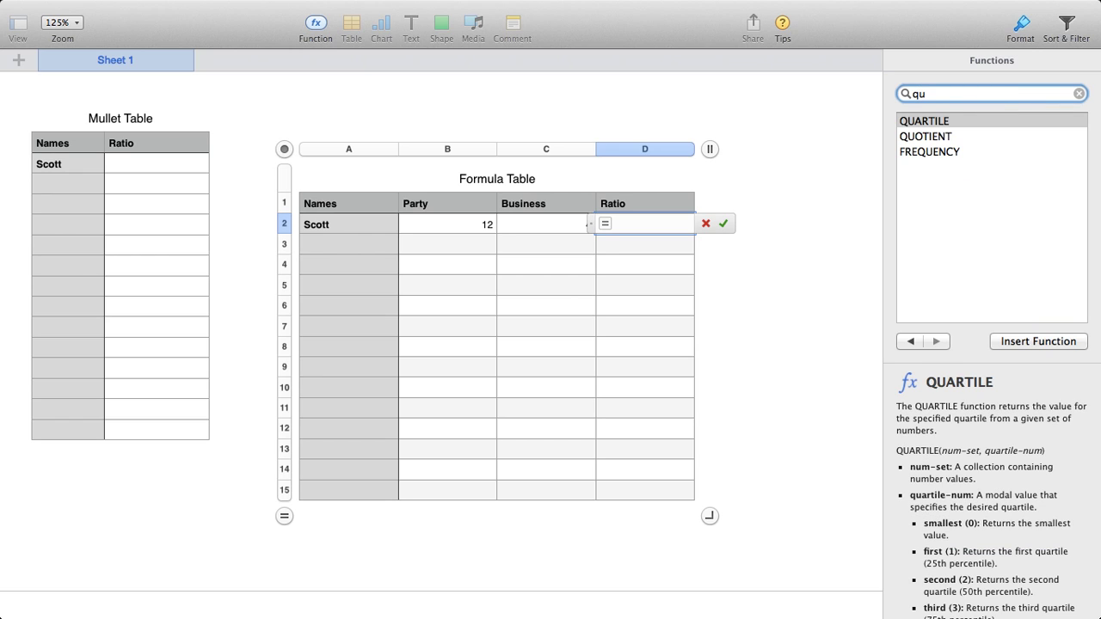
{"action": "left_click", "coordinate": [924, 137]}
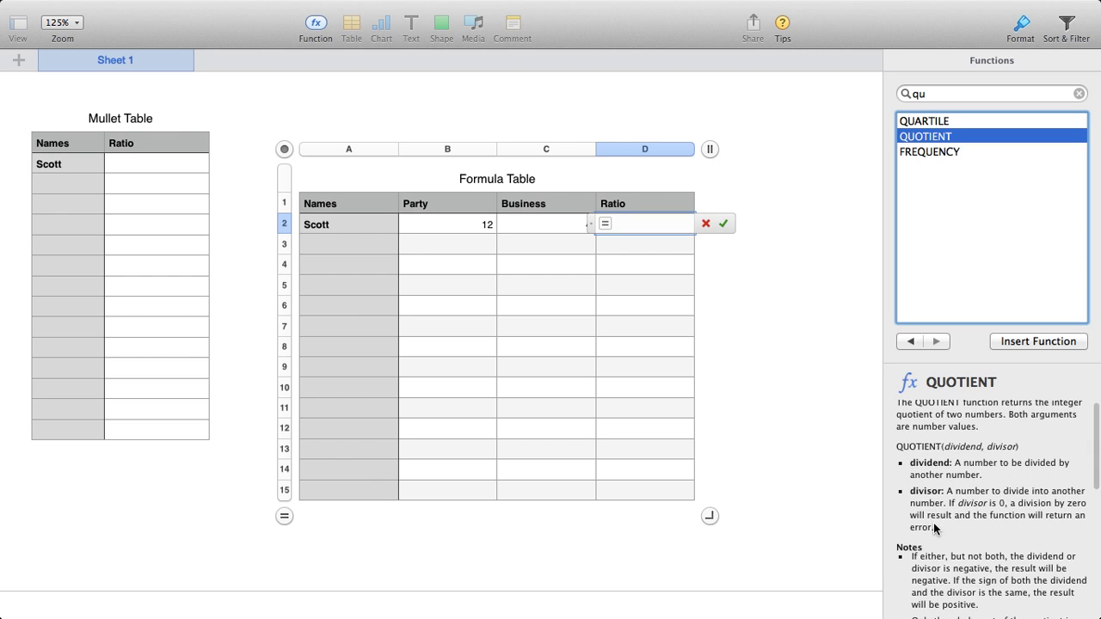
{"action": "scroll", "coordinate": [933, 523], "scroll_direction": "down", "scroll_amount": 3}
{"action": "scroll", "coordinate": [933, 522], "scroll_direction": "down", "scroll_amount": 4}
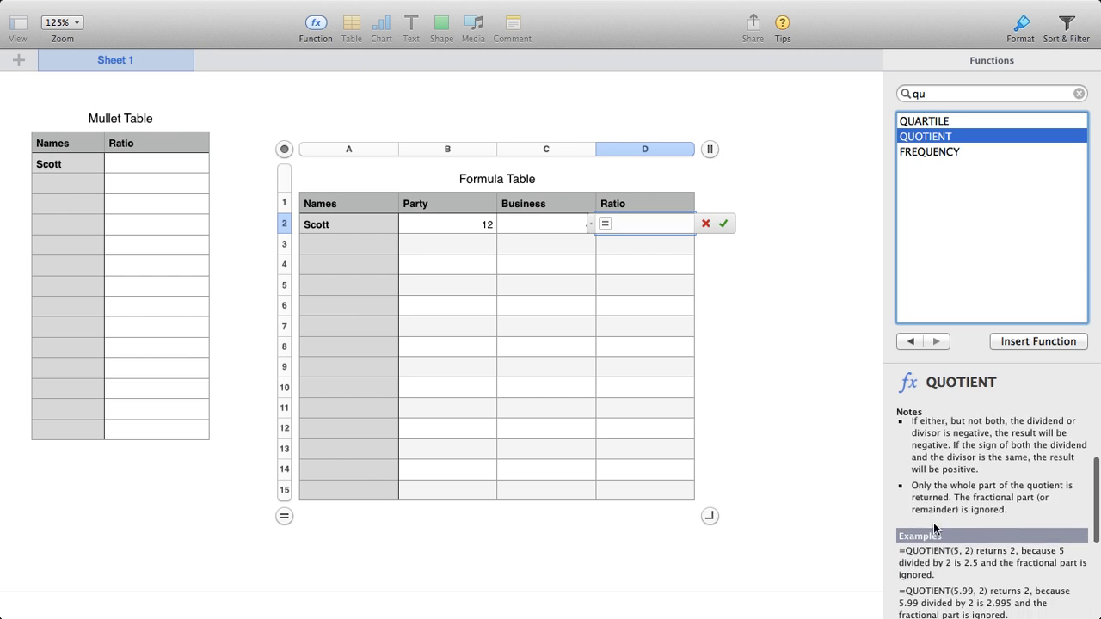
{"action": "scroll", "coordinate": [933, 523], "scroll_direction": "down", "scroll_amount": 2}
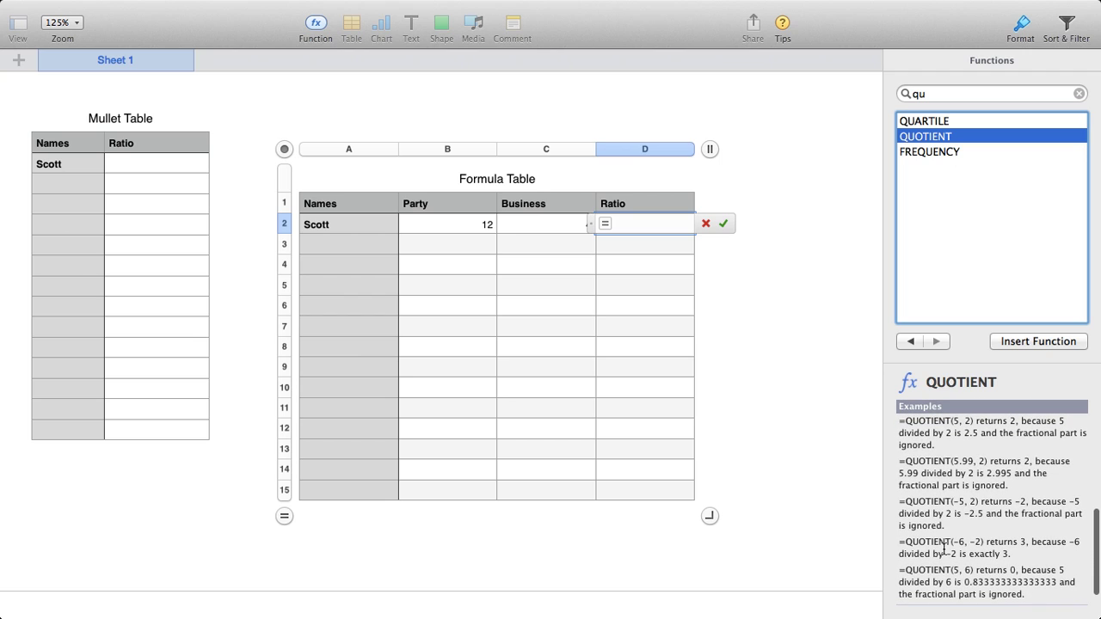
{"action": "scroll", "coordinate": [950, 529], "scroll_direction": "down", "scroll_amount": 1}
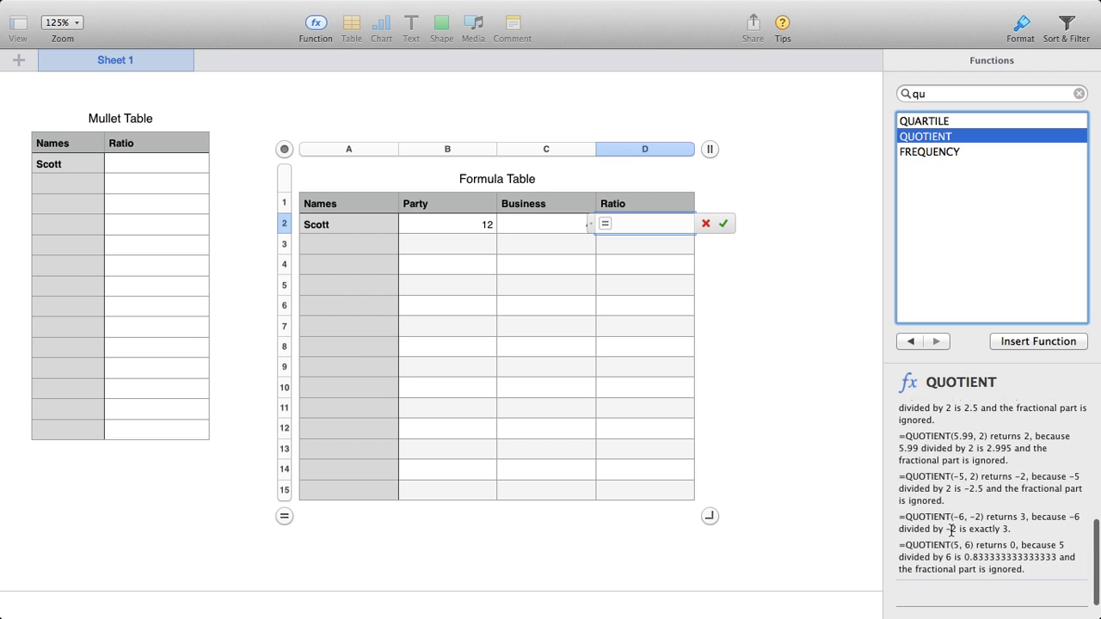
{"action": "scroll", "coordinate": [950, 530], "scroll_direction": "up", "scroll_amount": 1}
{"action": "scroll", "coordinate": [950, 529], "scroll_direction": "up", "scroll_amount": 5}
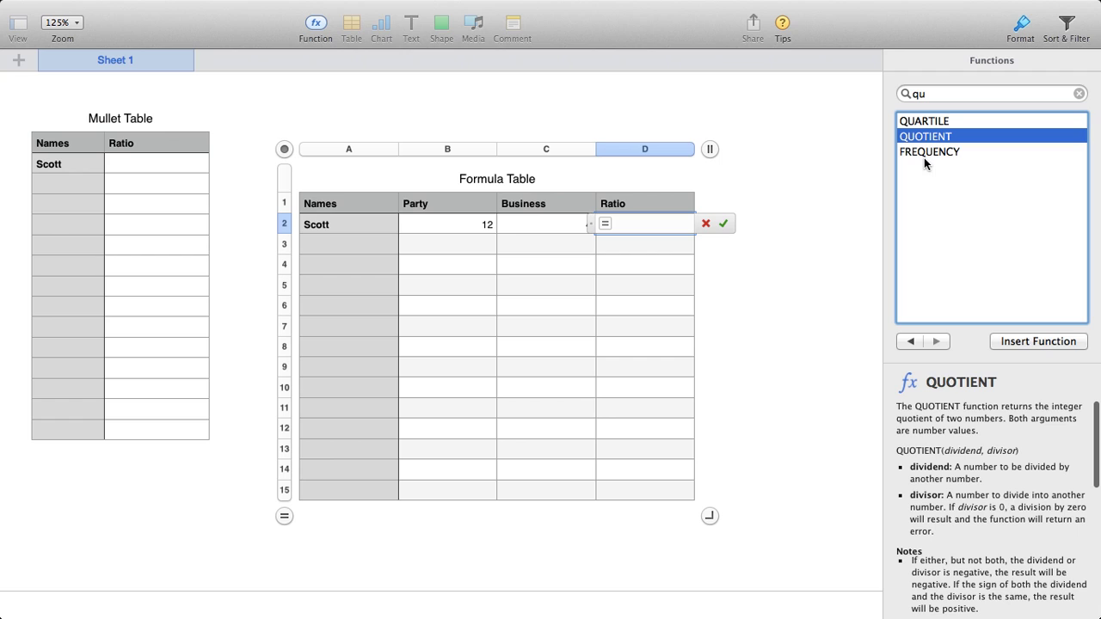
Step: Complete D2's formula as QUOTIENT(Party, Business), which returns 3
{"action": "left_click", "coordinate": [1028, 341]}
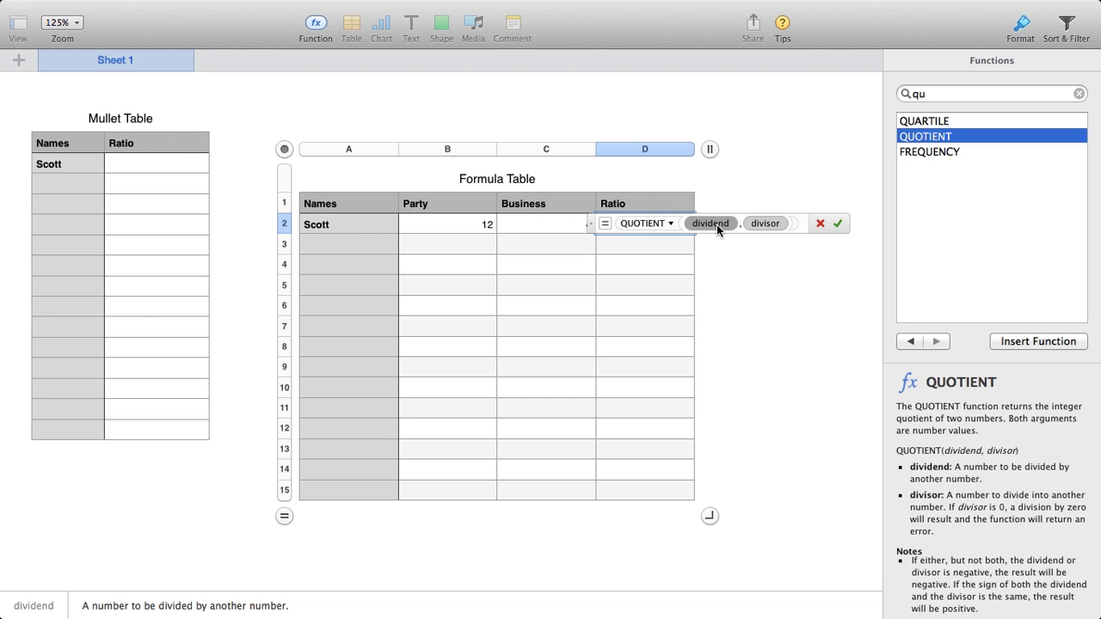
{"action": "left_click", "coordinate": [456, 144]}
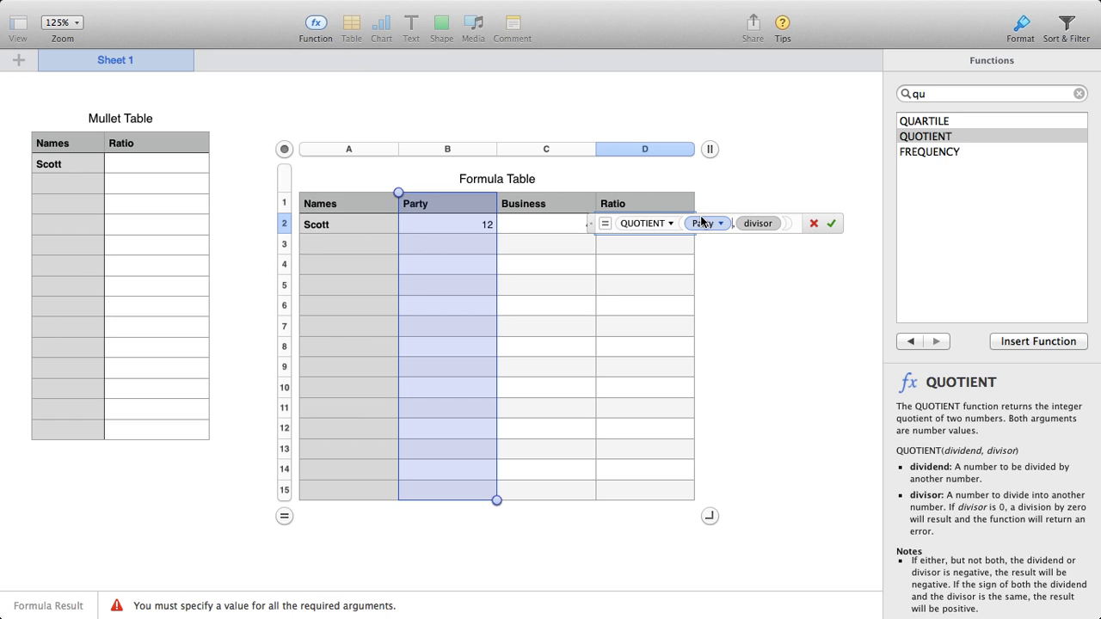
{"action": "left_click", "coordinate": [755, 223]}
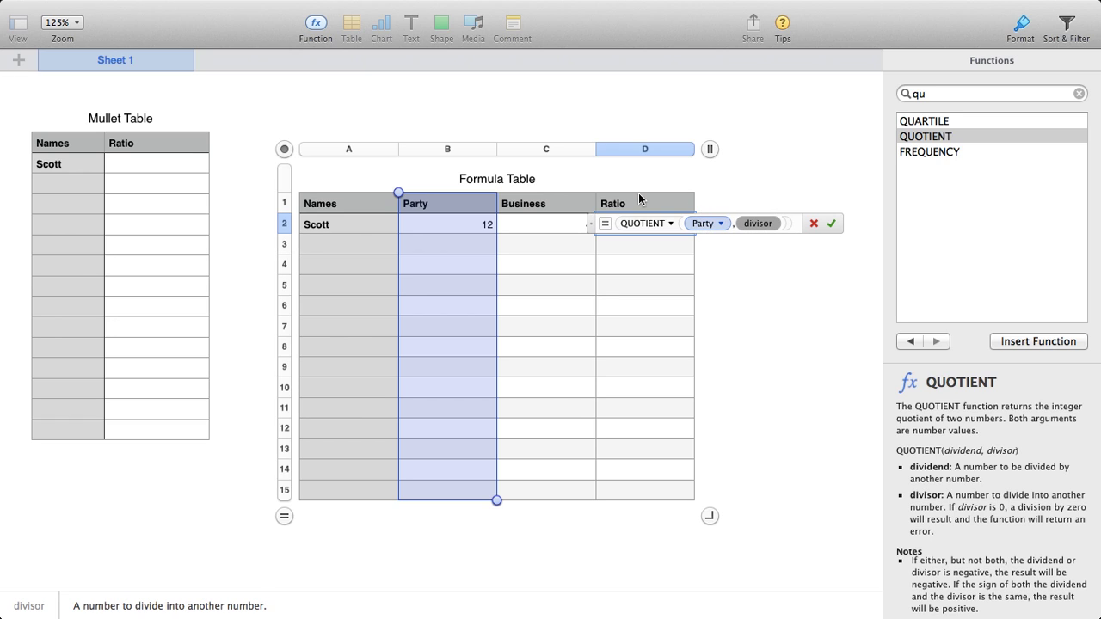
{"action": "left_click", "coordinate": [548, 150]}
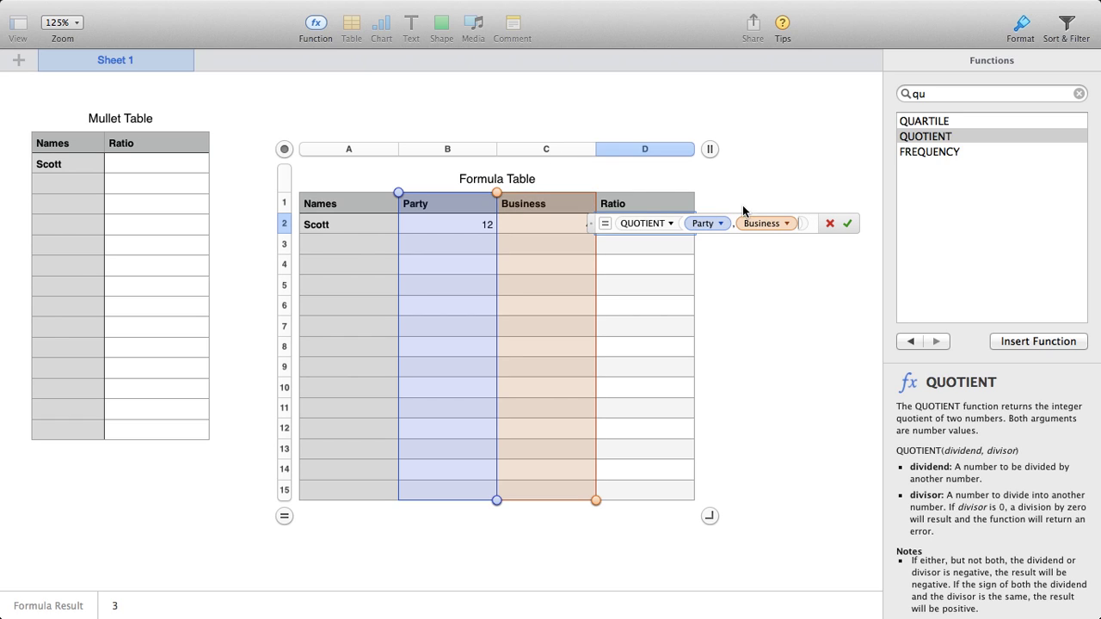
{"action": "left_click", "coordinate": [850, 224]}
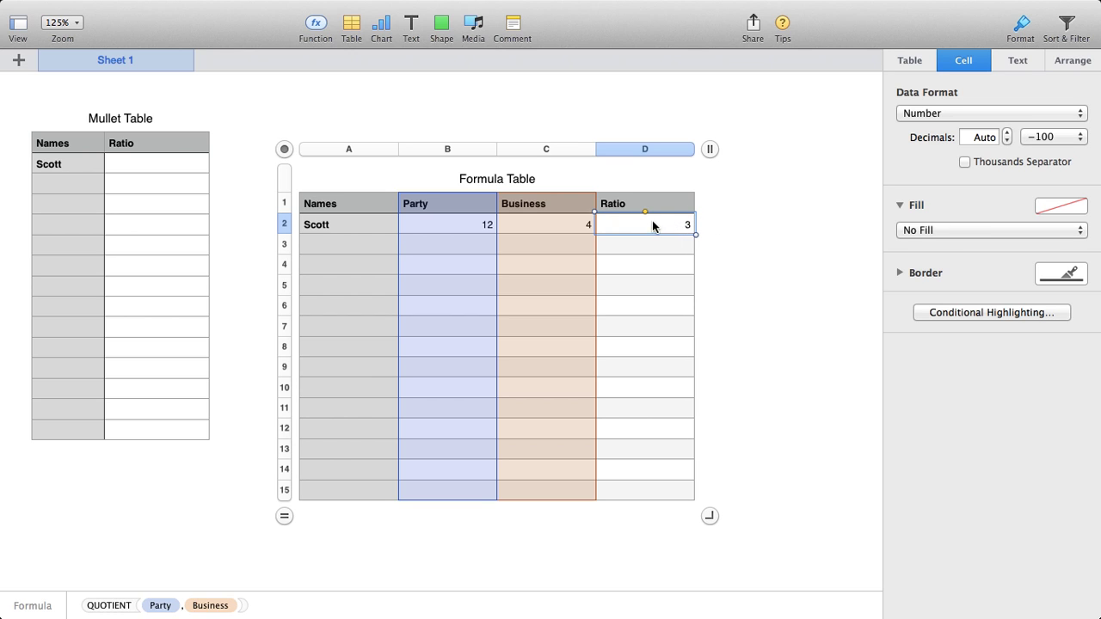
Step: Fill D2's QUOTIENT formula down the Ratio column through row 15
{"action": "mouse_move", "coordinate": [647, 232]}
{"action": "left_click_drag", "start_coordinate": [644, 235], "coordinate": [651, 493]}
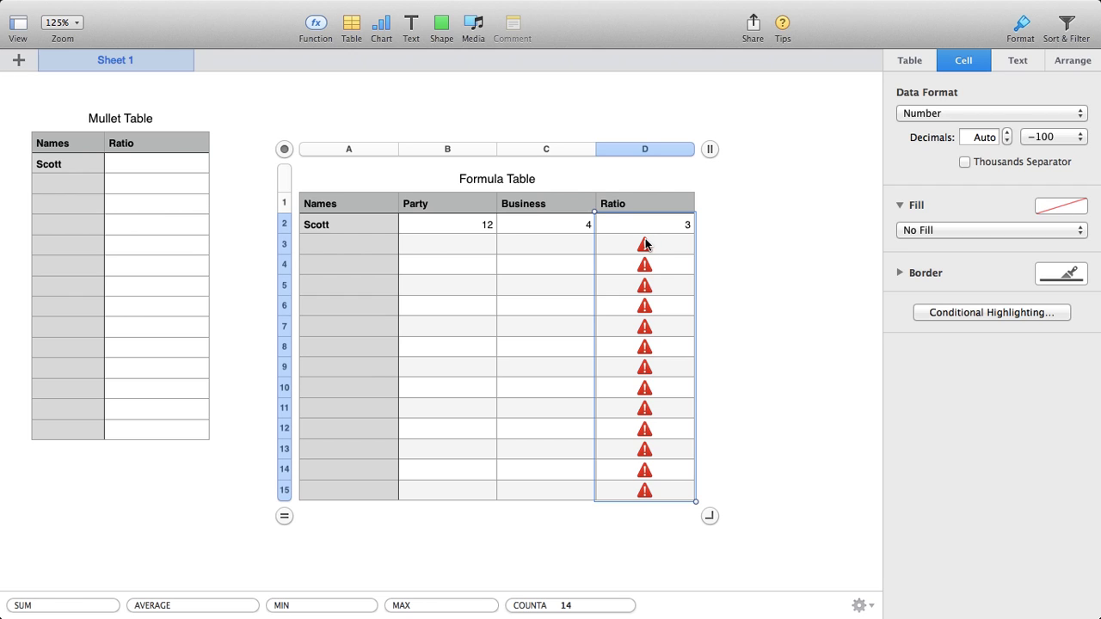
Step: Enter Party 15 and Business 4 in row 3 so its Ratio computes 3
{"action": "left_click", "coordinate": [466, 247]}
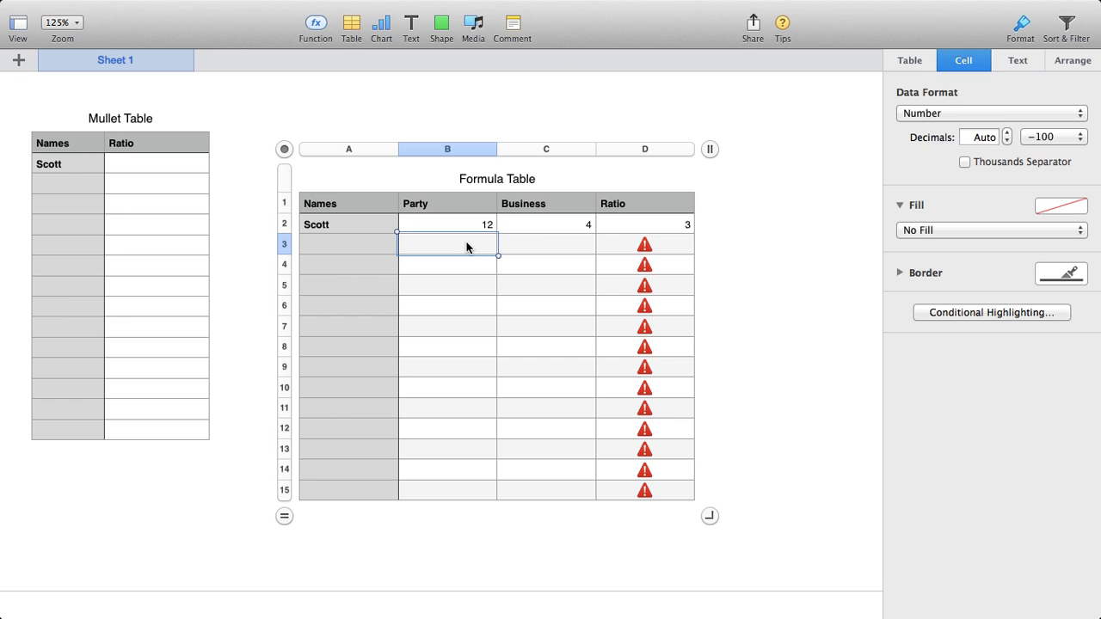
{"action": "type", "text": "15"}
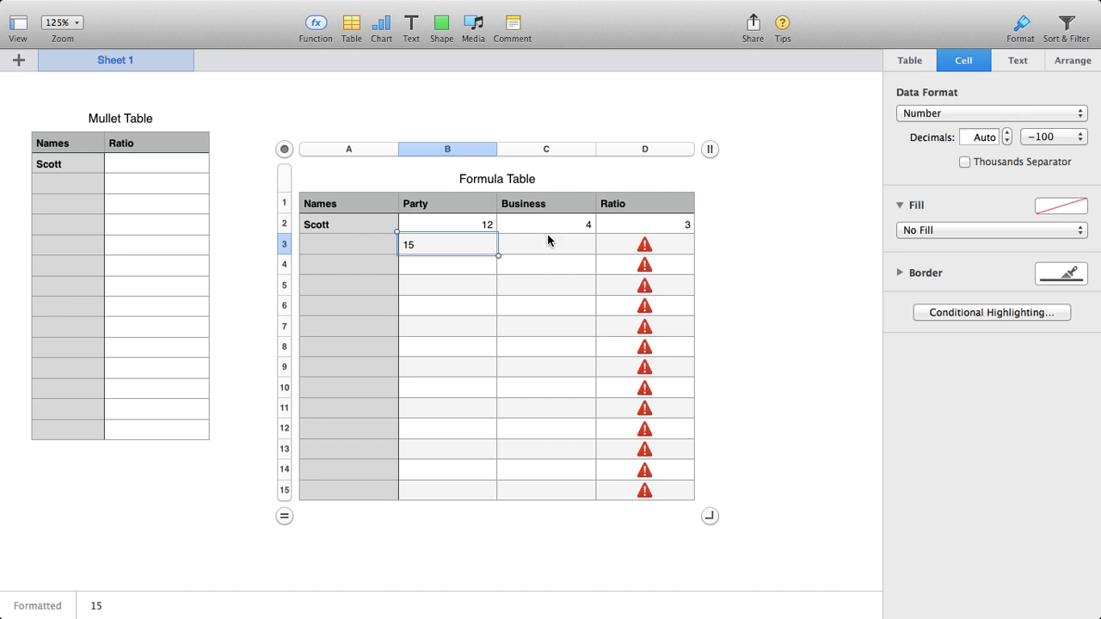
{"action": "left_click", "coordinate": [551, 248]}
{"action": "type", "text": "4"}
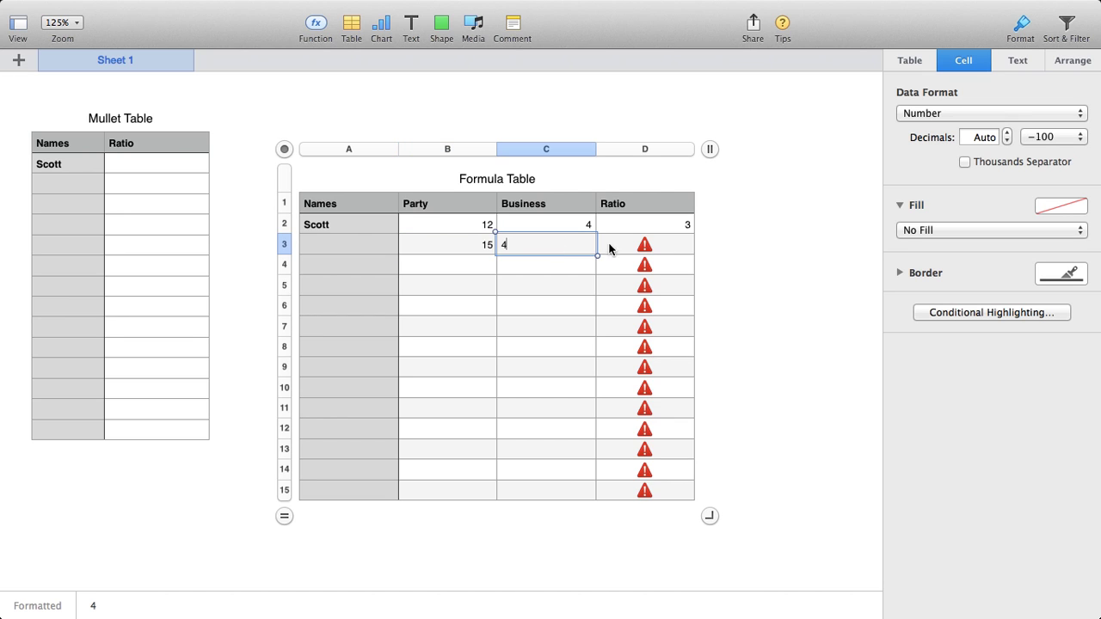
{"action": "left_click", "coordinate": [777, 273]}
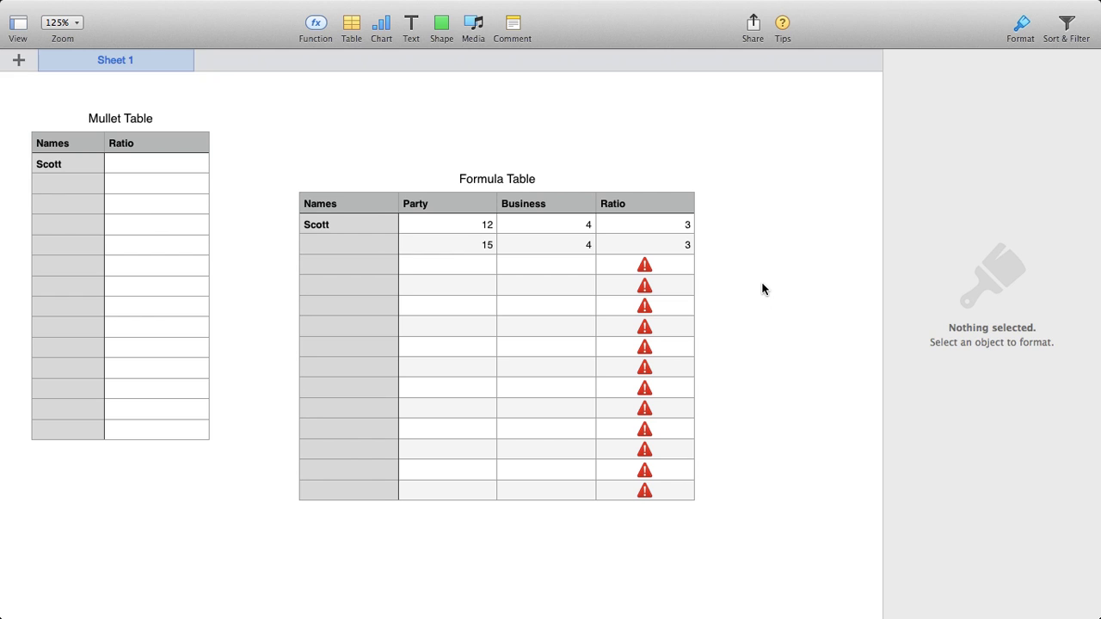
Step: Save the spreadsheet as 'Mullet tables'
{"action": "mouse_move", "coordinate": [669, 5]}
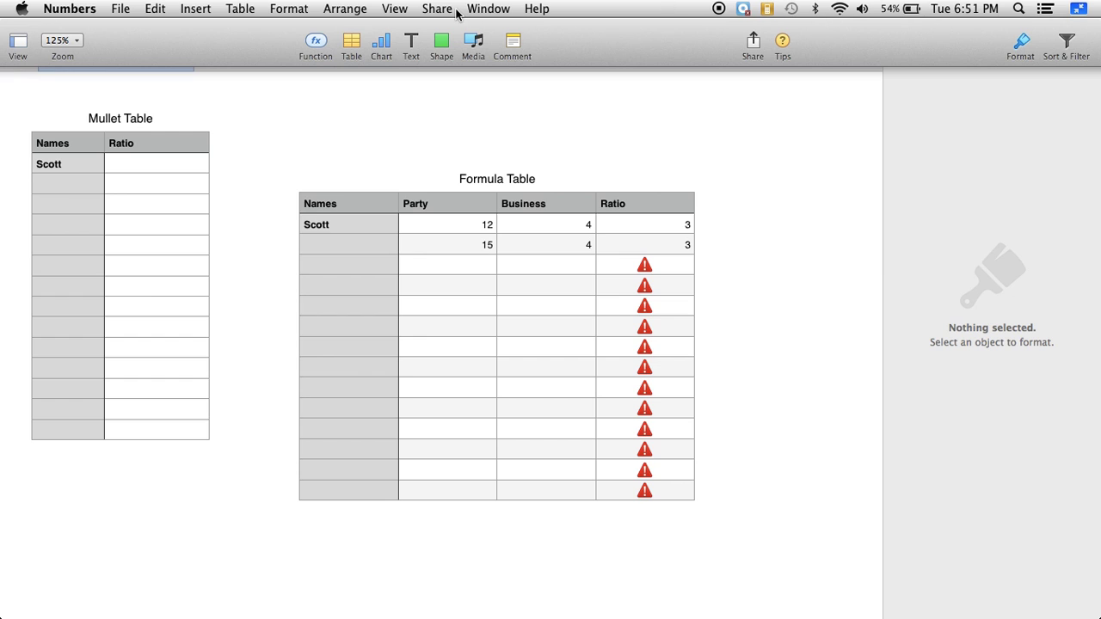
{"action": "left_click", "coordinate": [121, 9]}
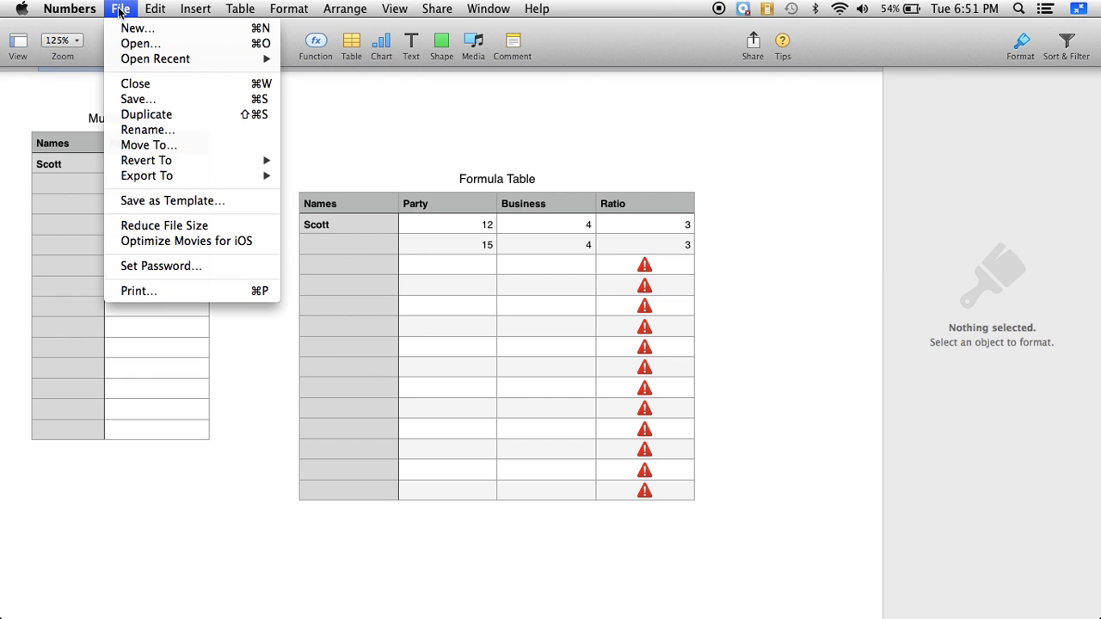
{"action": "left_click", "coordinate": [138, 99]}
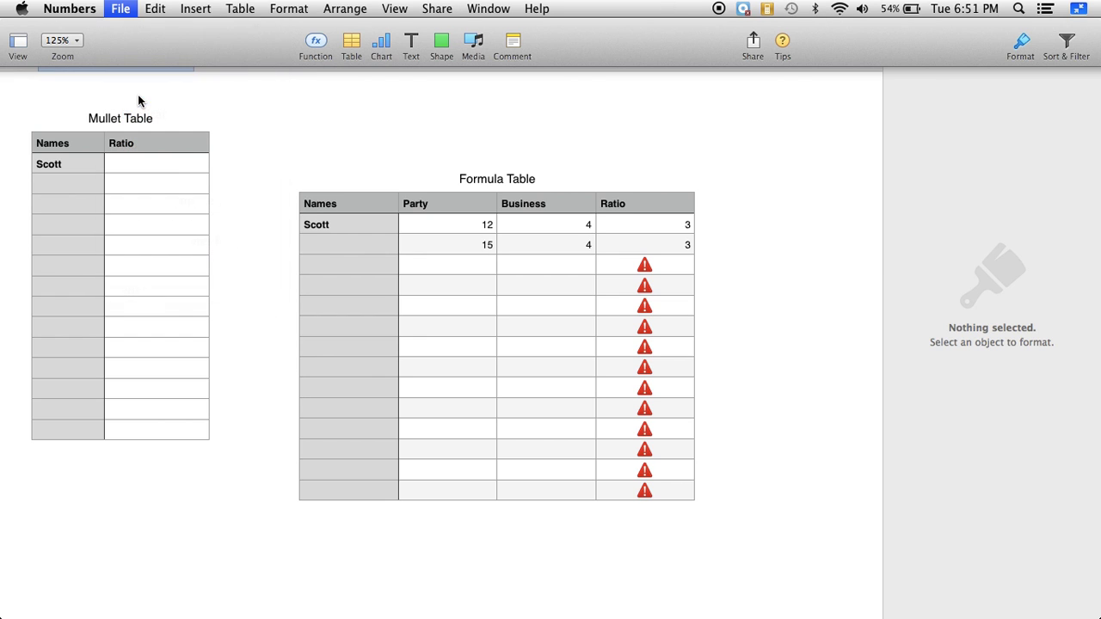
{"action": "left_click", "coordinate": [503, 79]}
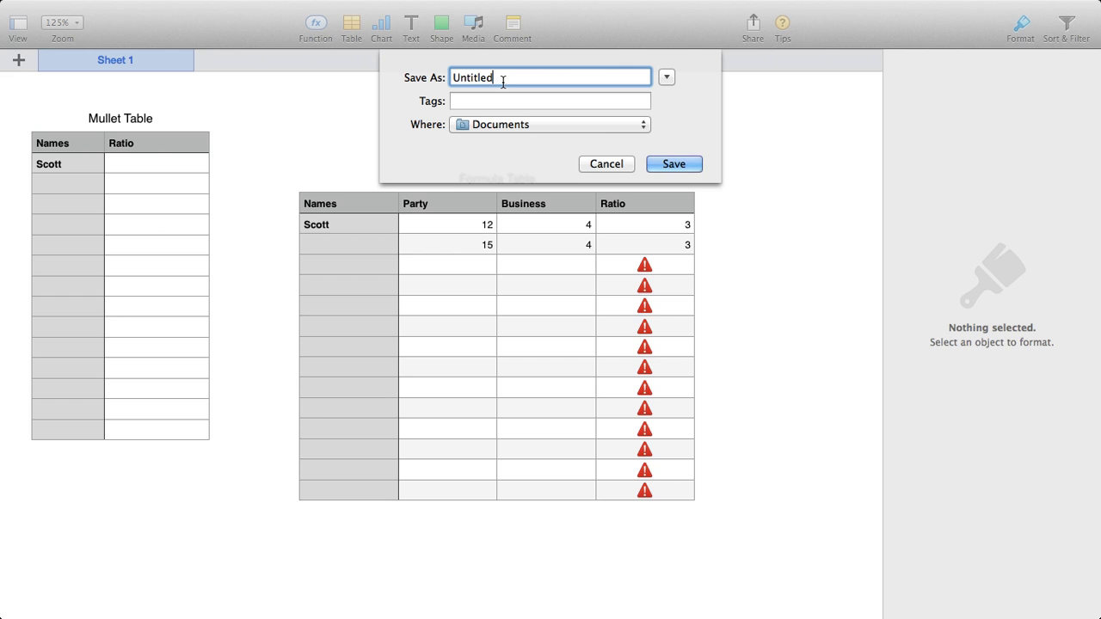
{"action": "key", "text": "BackSpace"}
{"action": "key", "text": "BackSpace"}
{"action": "key", "text": "BackSpace"}
{"action": "key", "text": "BackSpace"}
{"action": "key", "text": "BackSpace"}
{"action": "key", "text": "BackSpace"}
{"action": "key", "text": "BackSpace"}
{"action": "key", "text": "BackSpace"}
{"action": "type", "text": "M"}
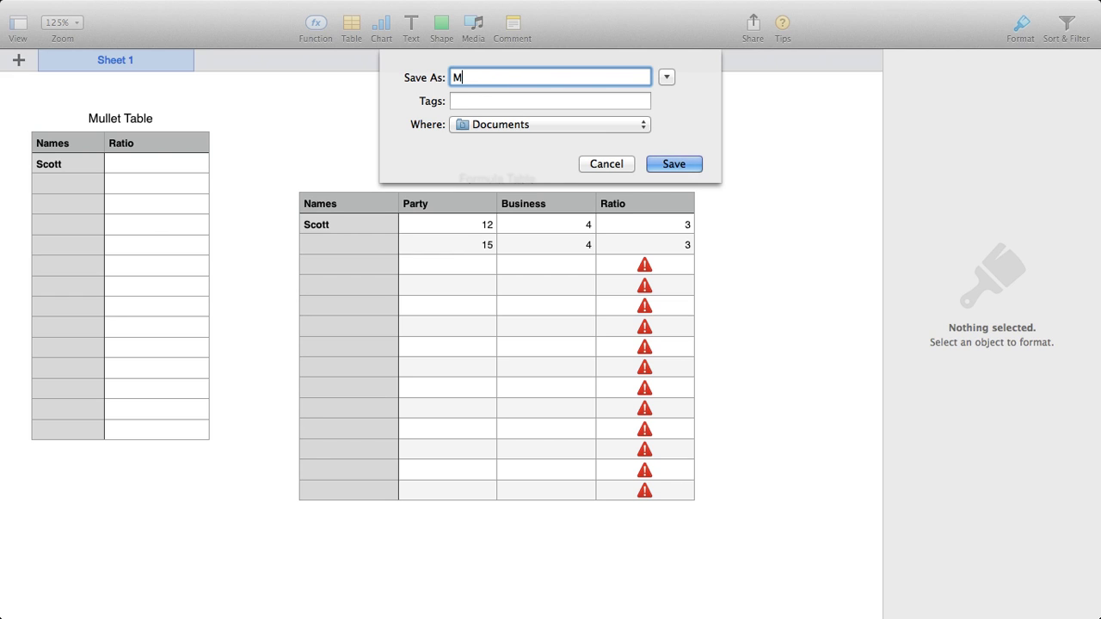
{"action": "type", "text": "ullet tables"}
{"action": "left_click", "coordinate": [674, 163]}
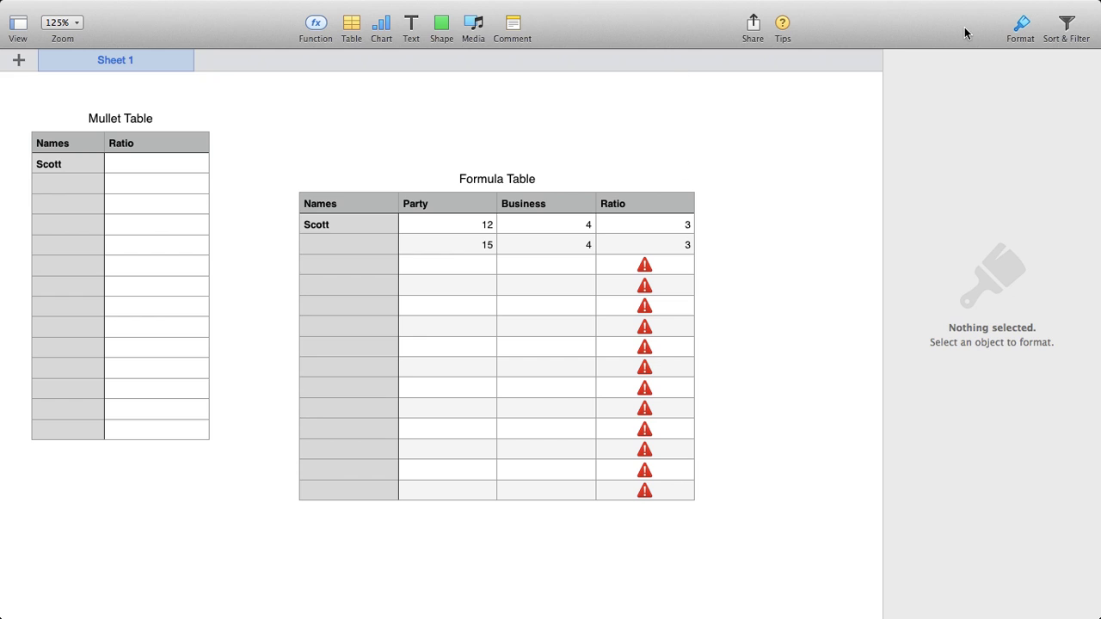
Step: Exit full screen and close the spreadsheet window
{"action": "mouse_move", "coordinate": [1082, 4]}
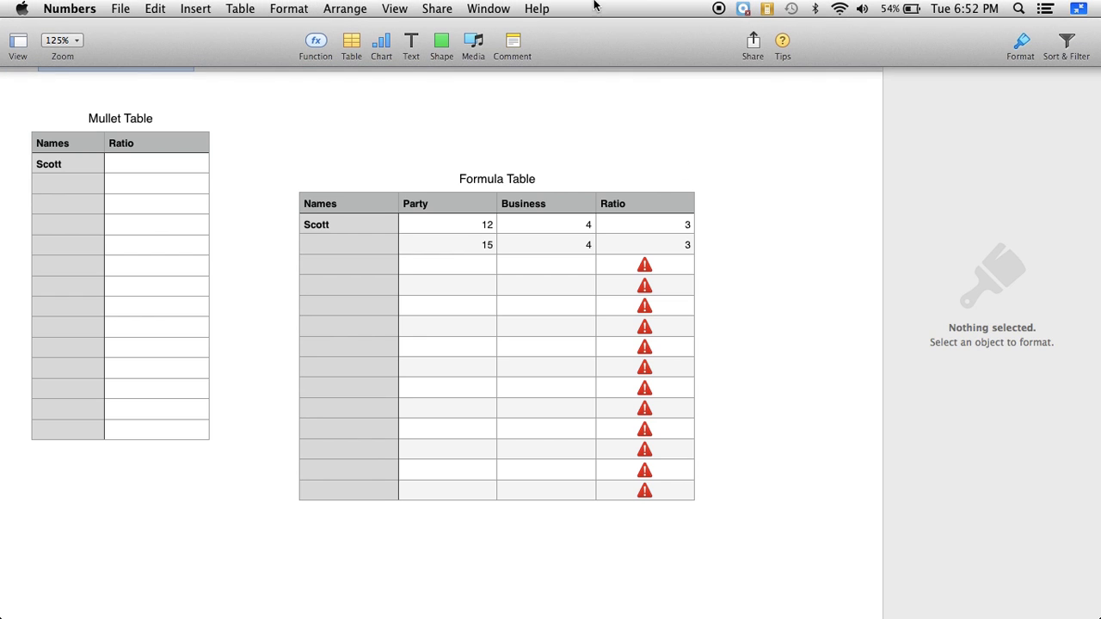
{"action": "left_click", "coordinate": [1076, 8]}
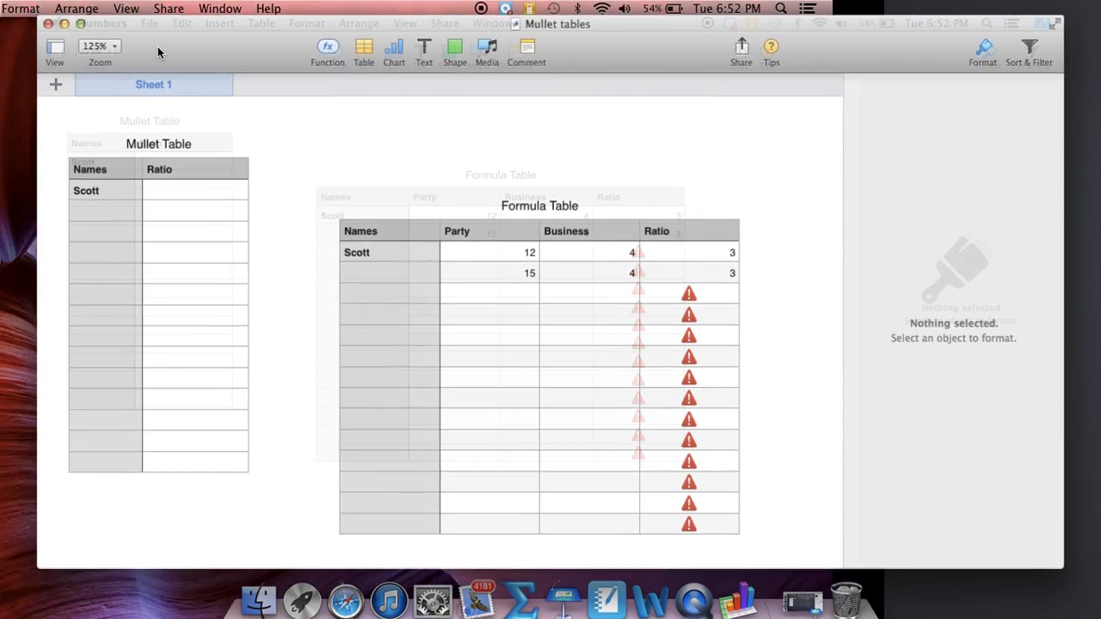
{"action": "left_click", "coordinate": [50, 24]}
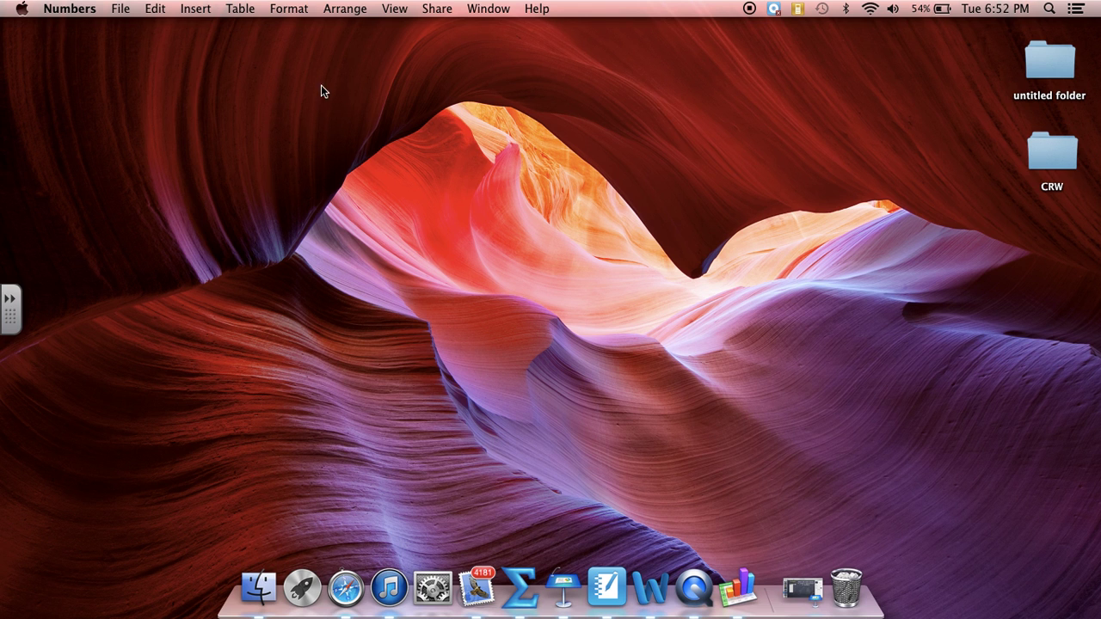